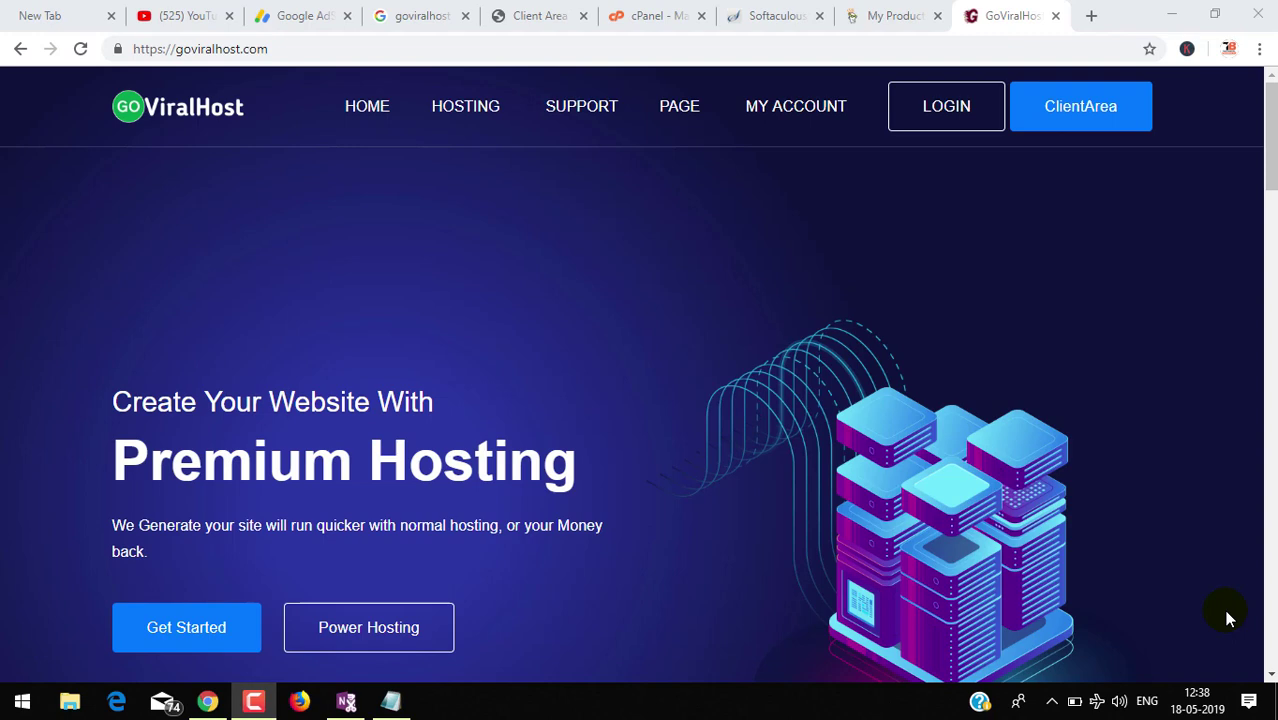
Compare plan prices by switching the pricing view to Yearly and back to Monthly
left_click(941, 426)
left_click(1262, 121)
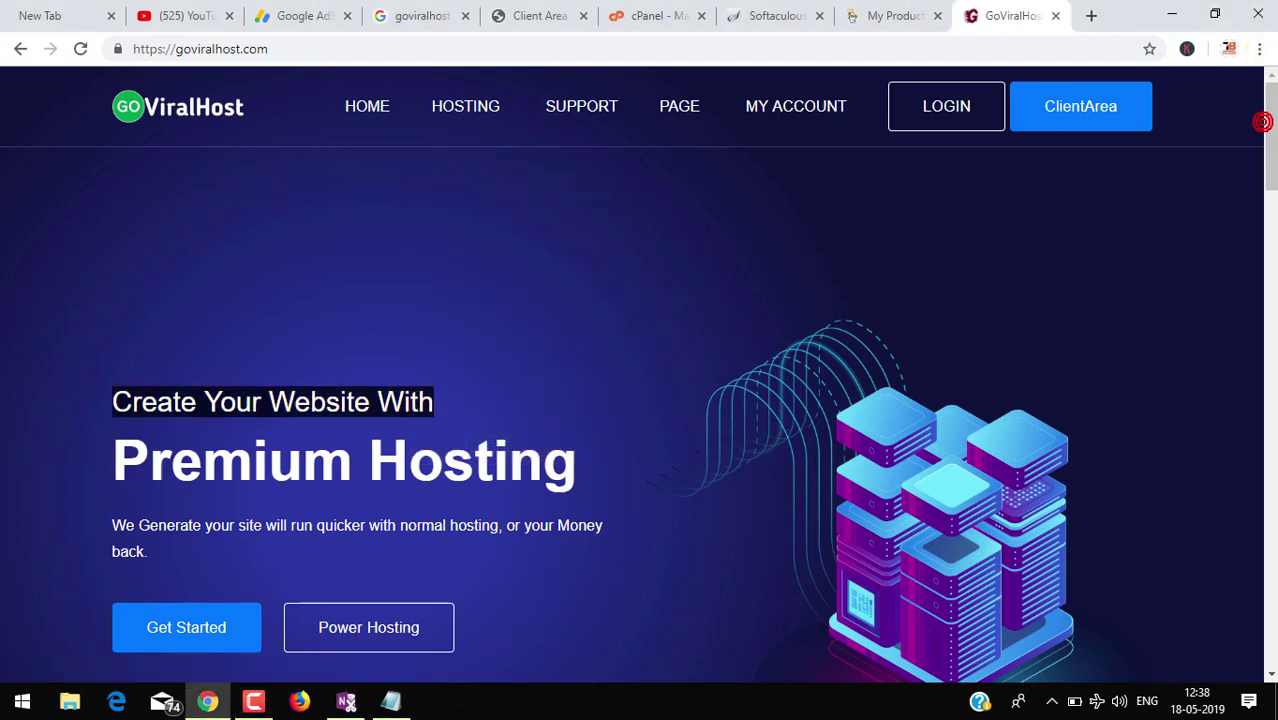
left_click(1228, 180)
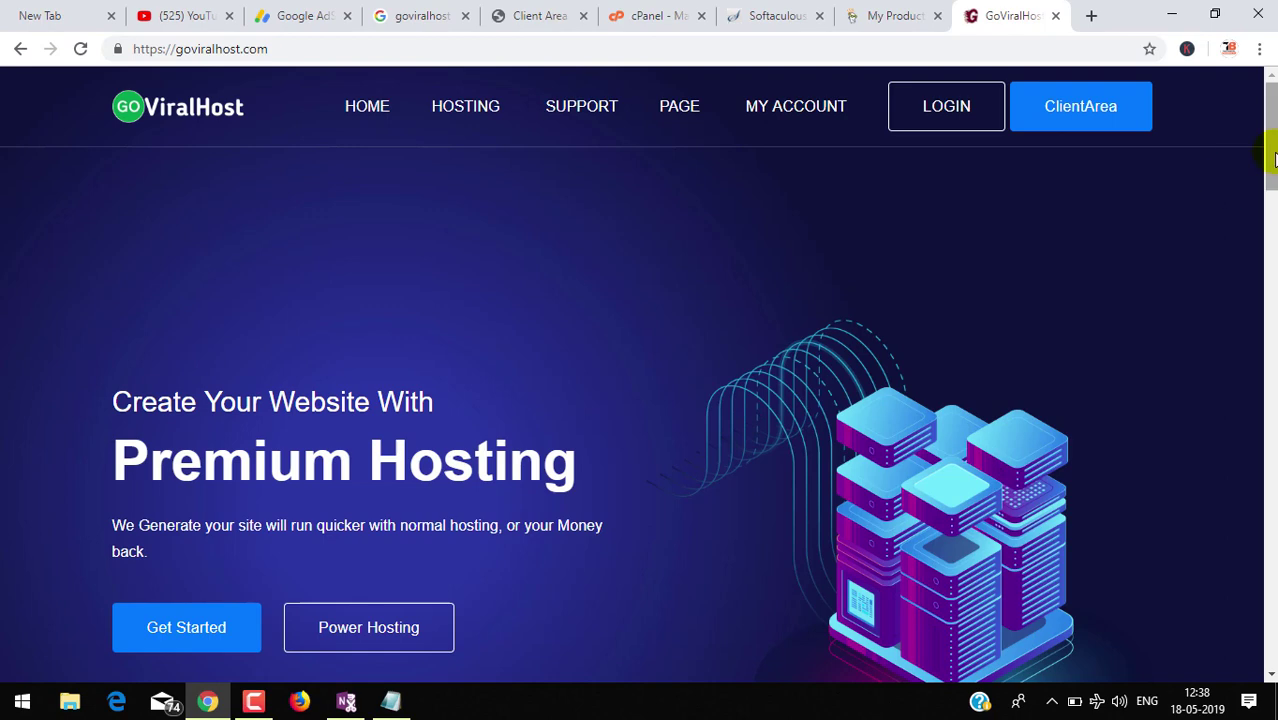
left_click_drag(1272, 158, 1272, 326)
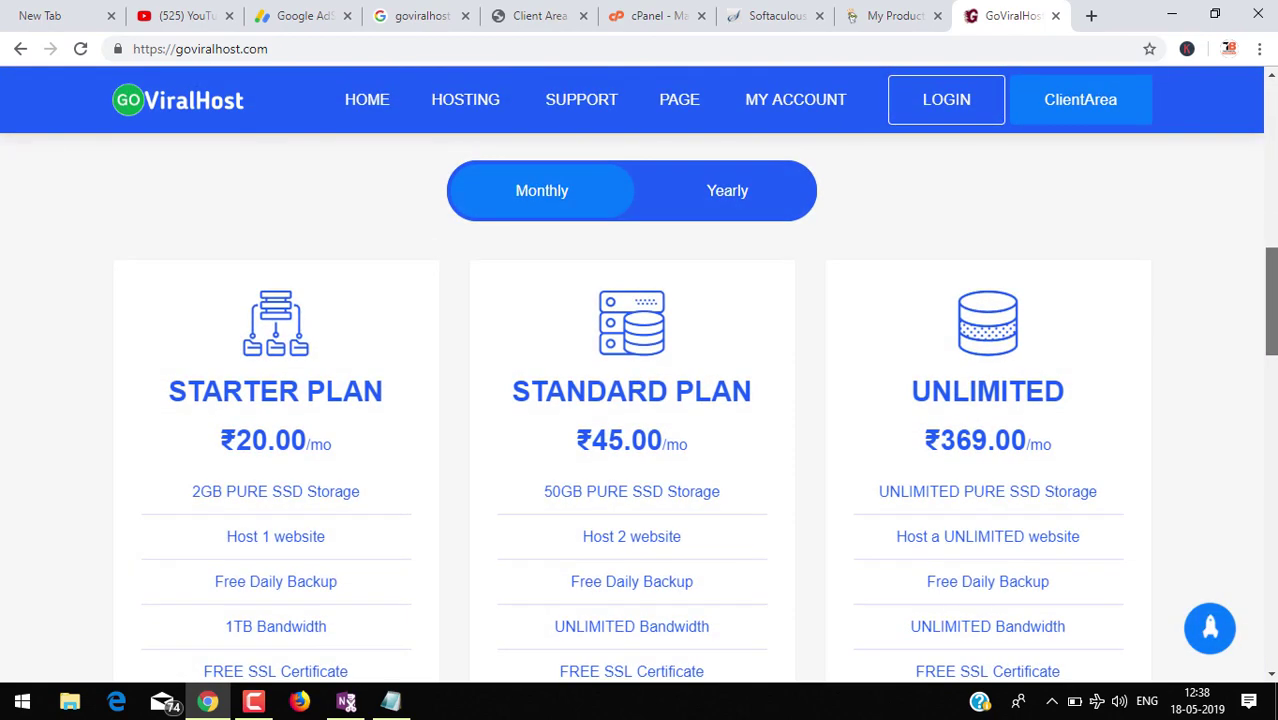
left_click(745, 197)
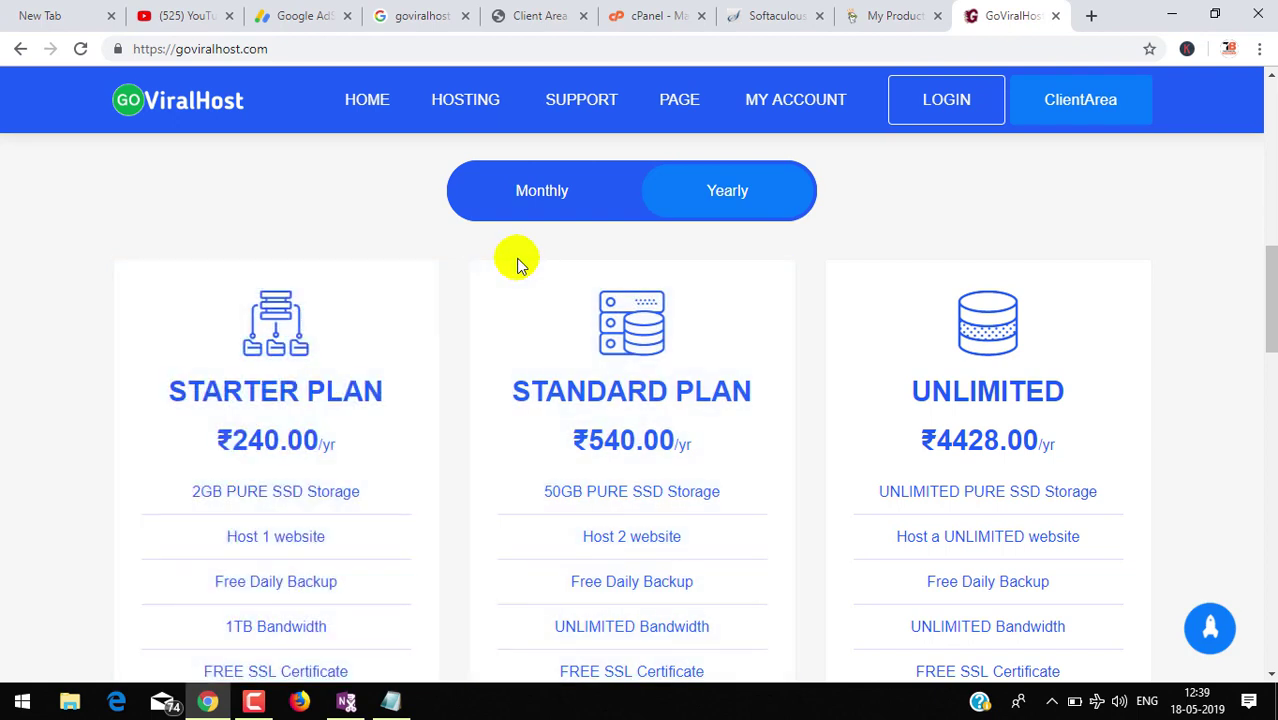
left_click(542, 192)
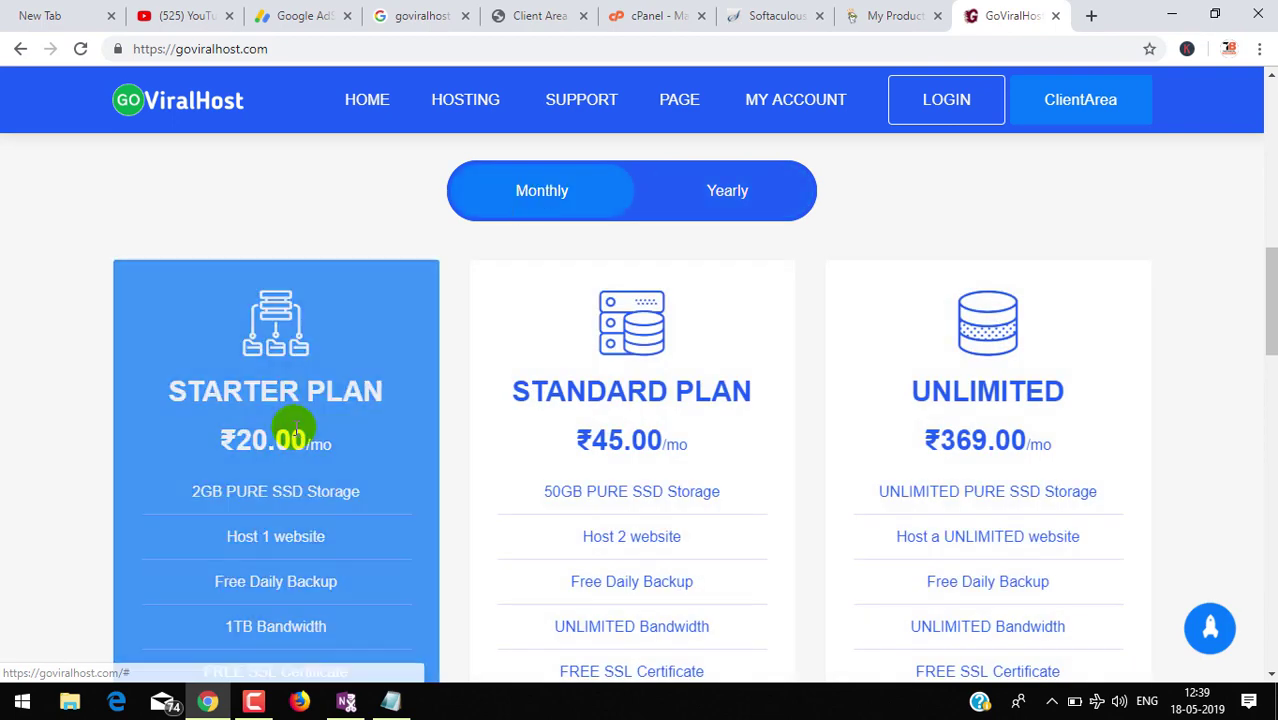
Review the plans and choose Buy Now for the ₹20.00/month Starter Plan
scroll(316, 525, "down", 3)
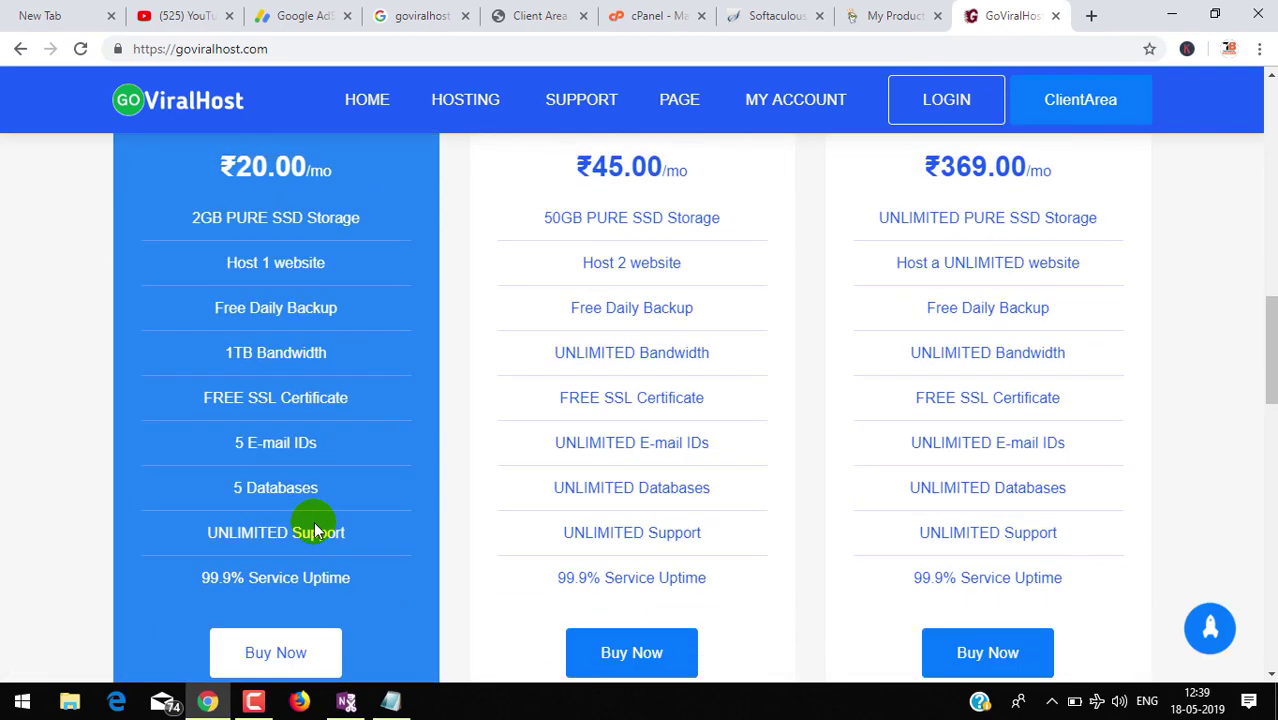
scroll(314, 521, "down", 1)
scroll(314, 521, "up", 1)
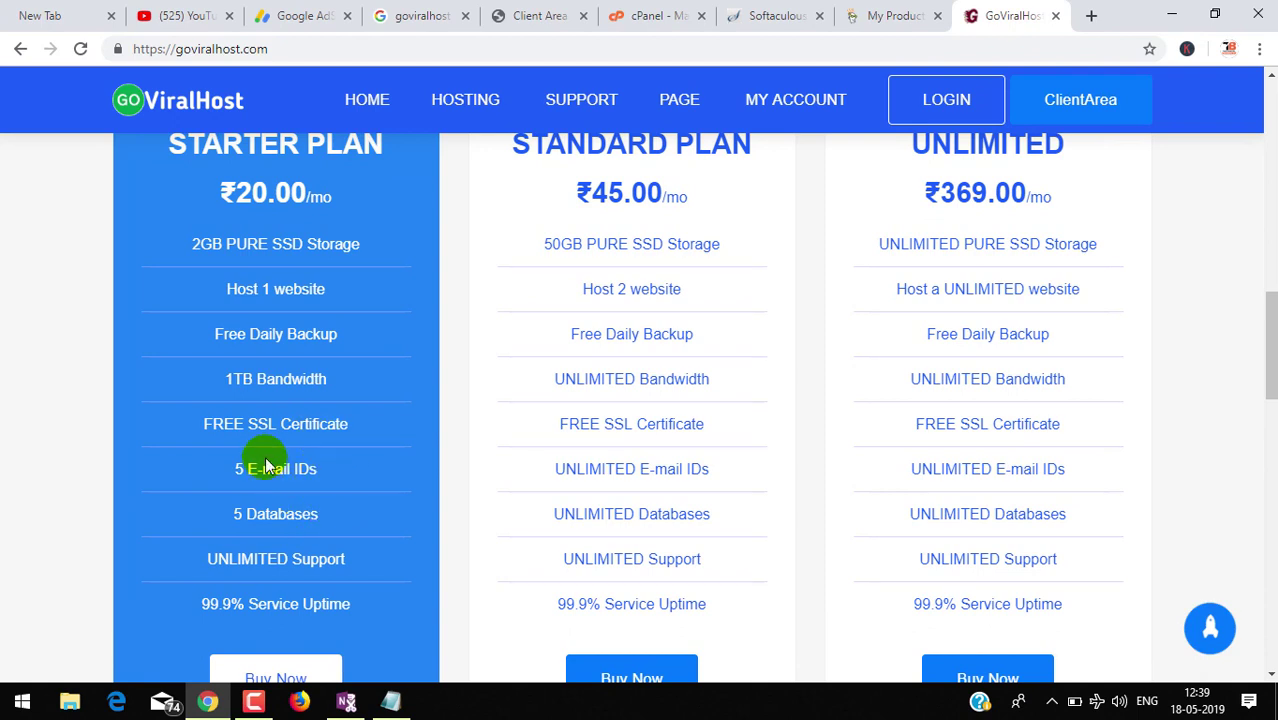
scroll(265, 465, "down", 1)
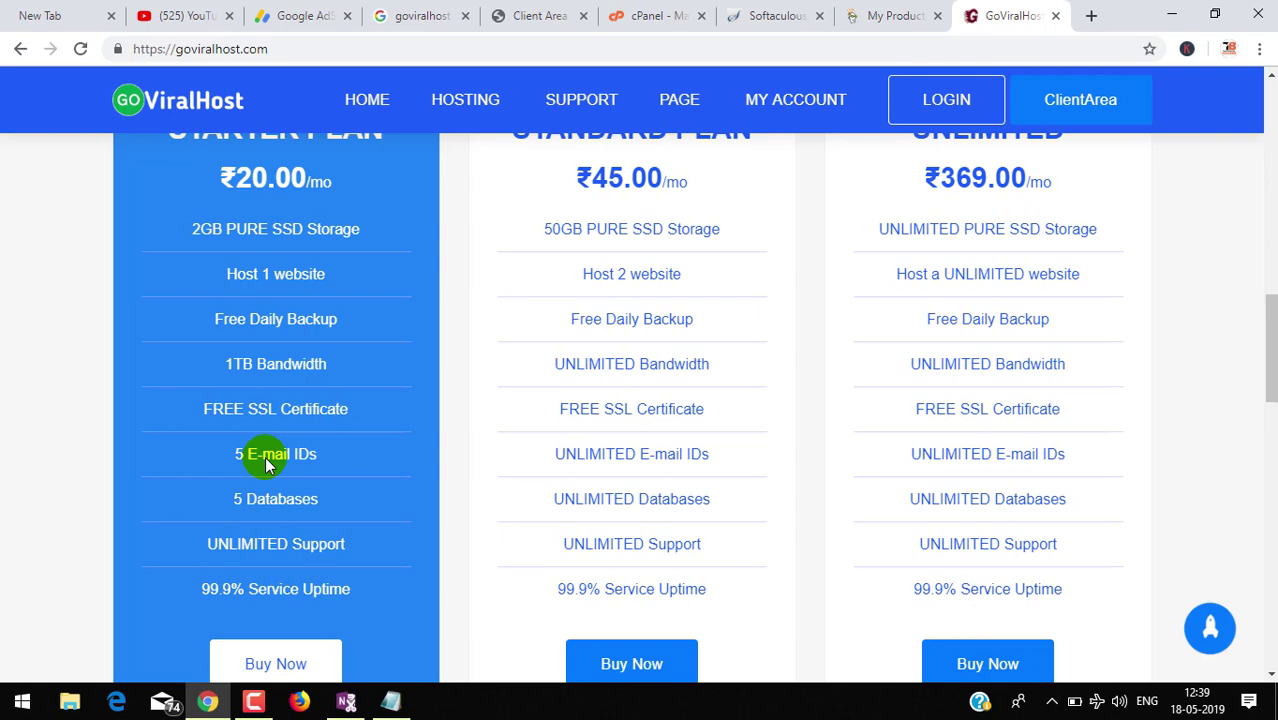
scroll(265, 456, "up", 2)
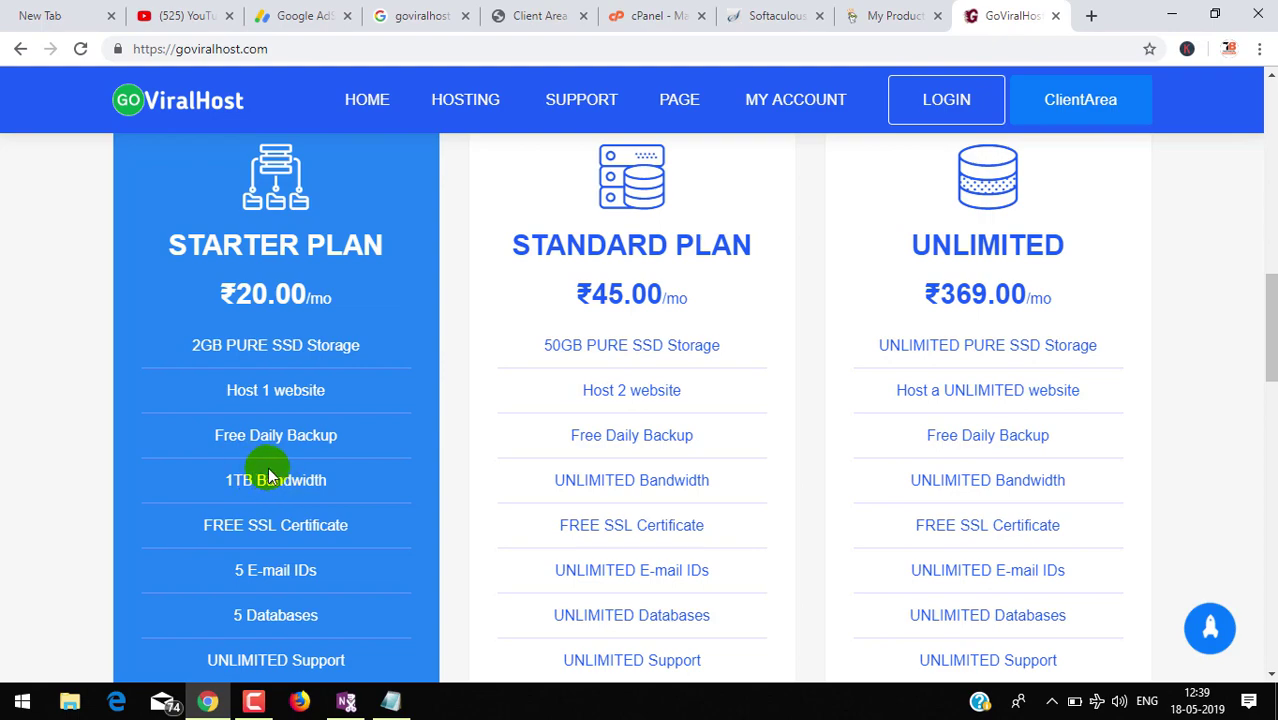
scroll(655, 470, "down", 2)
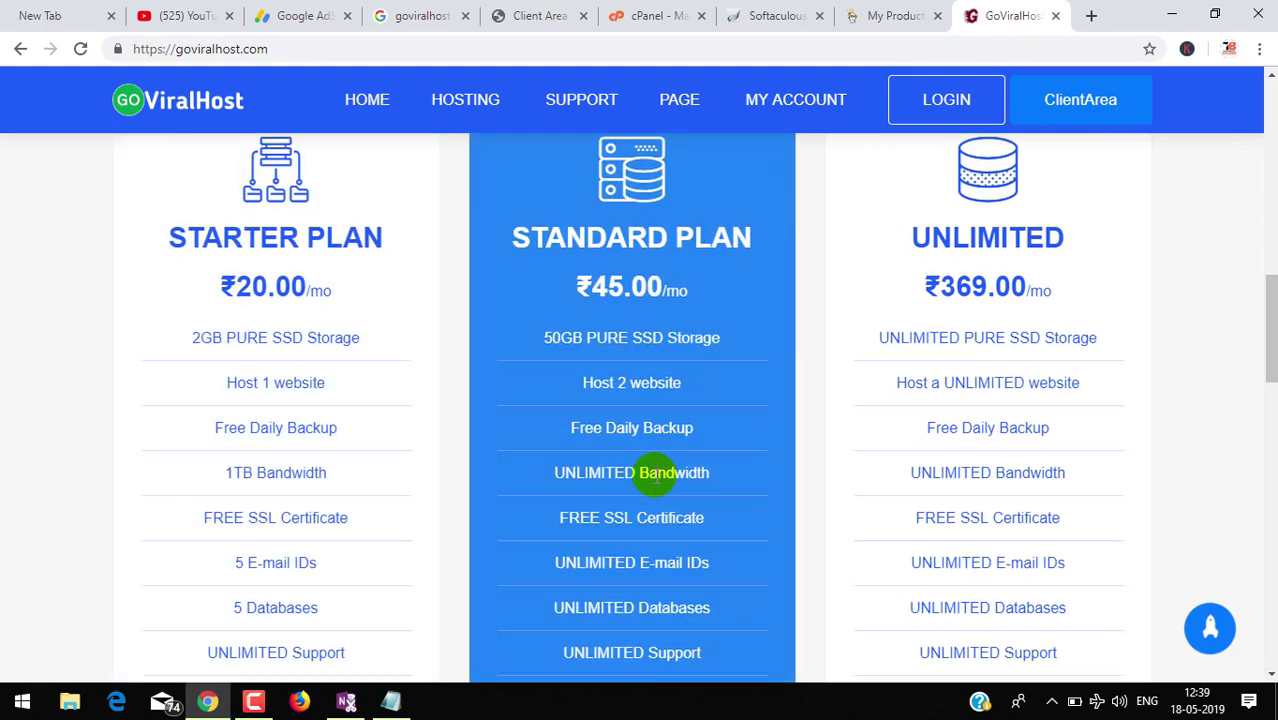
scroll(645, 477, "up", 1)
scroll(377, 388, "up", 1)
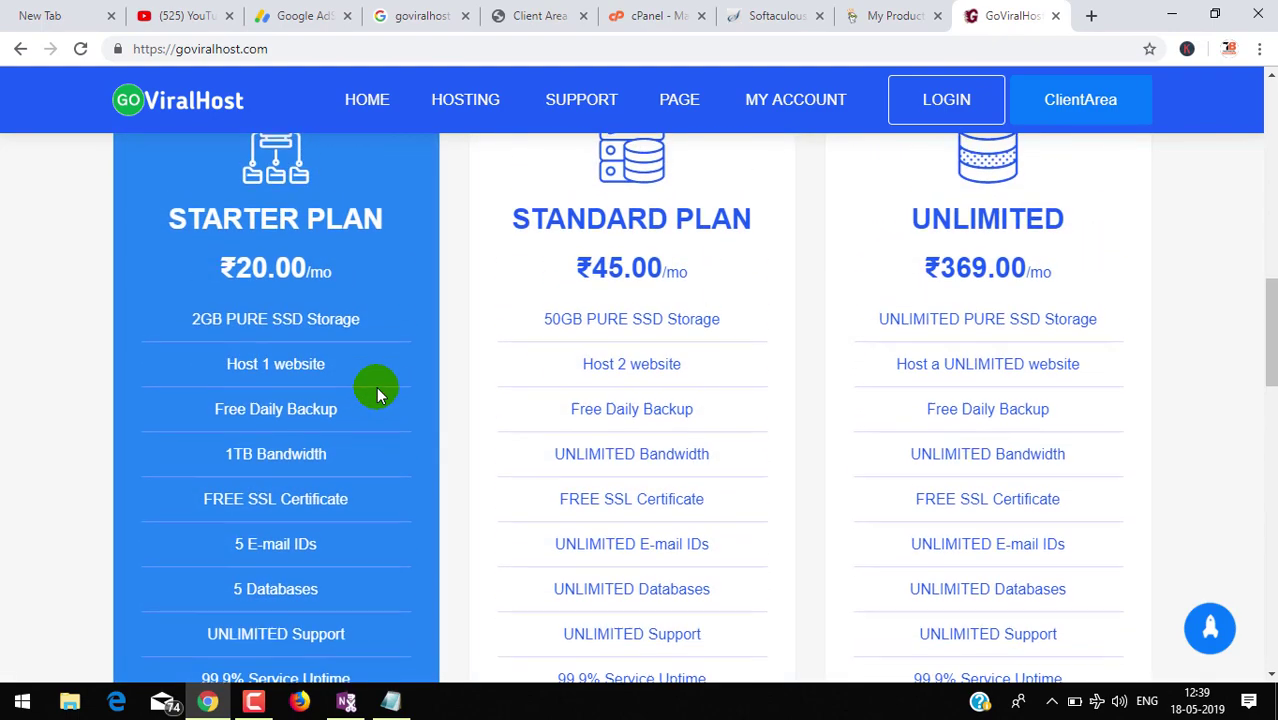
scroll(377, 388, "down", 2)
left_click(260, 543)
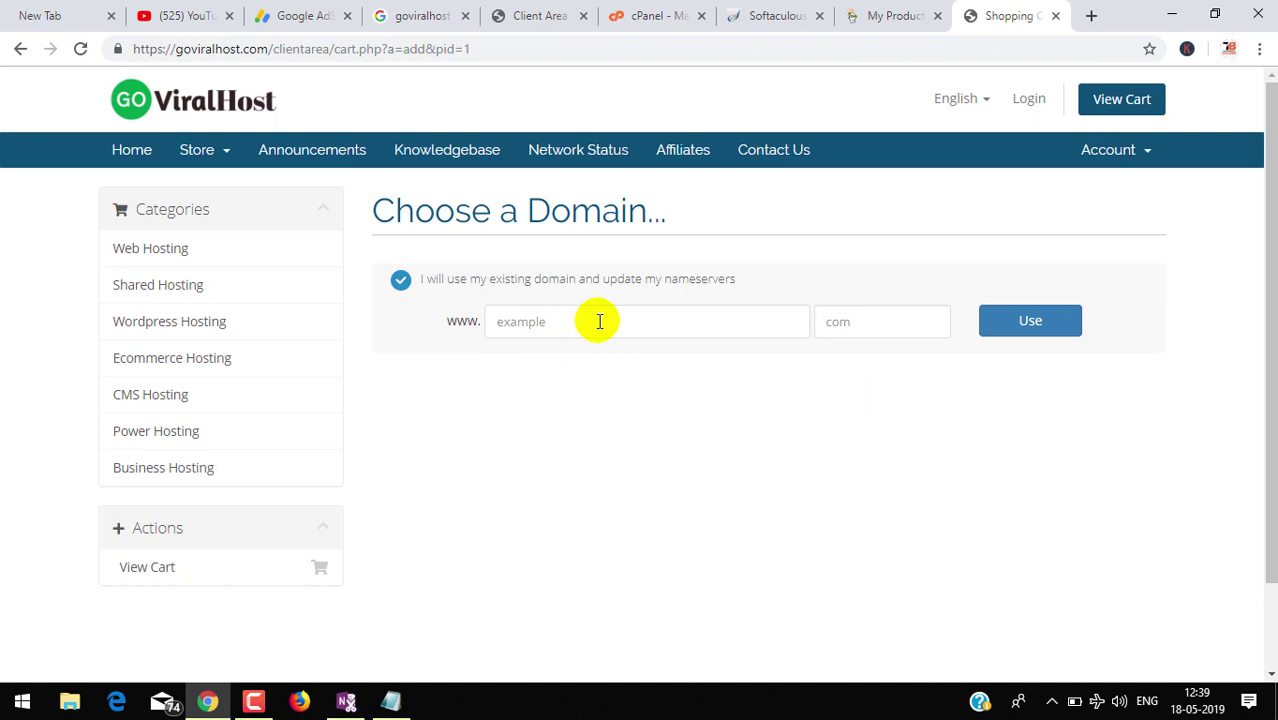
Enter 2019iccworldcup as the existing domain, accepting its autocomplete suggestion
left_click(401, 286)
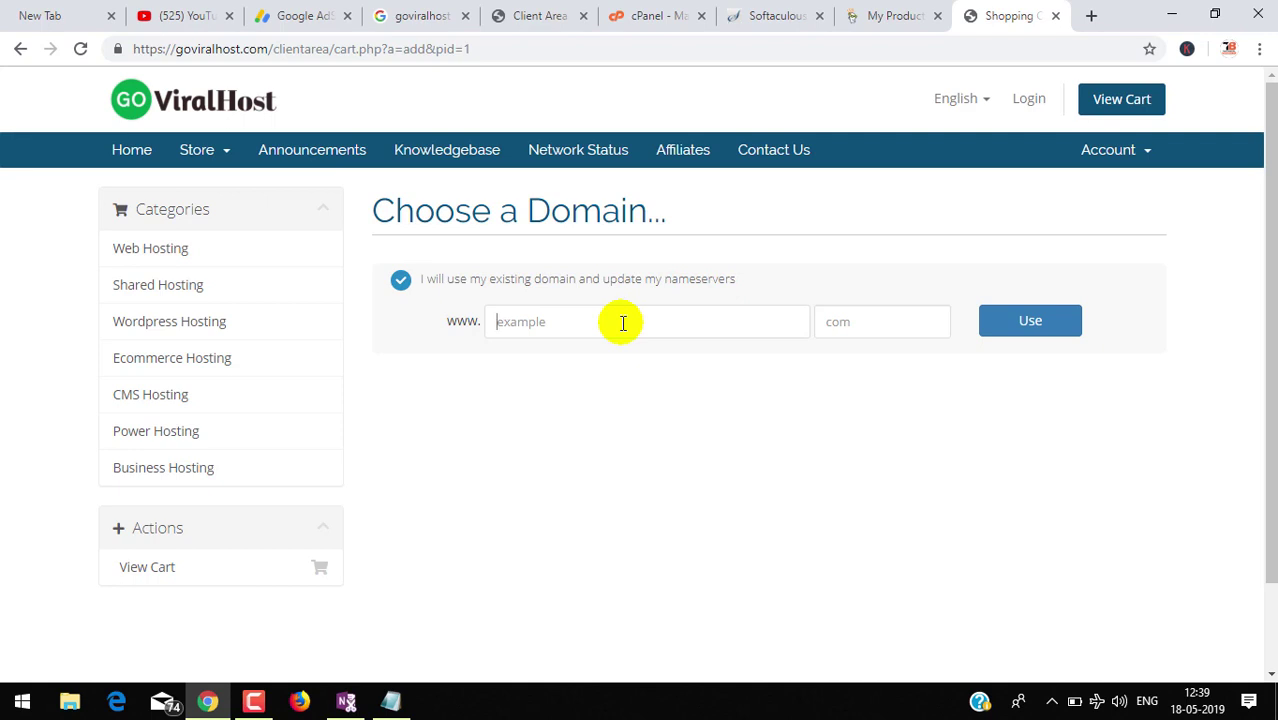
type("20")
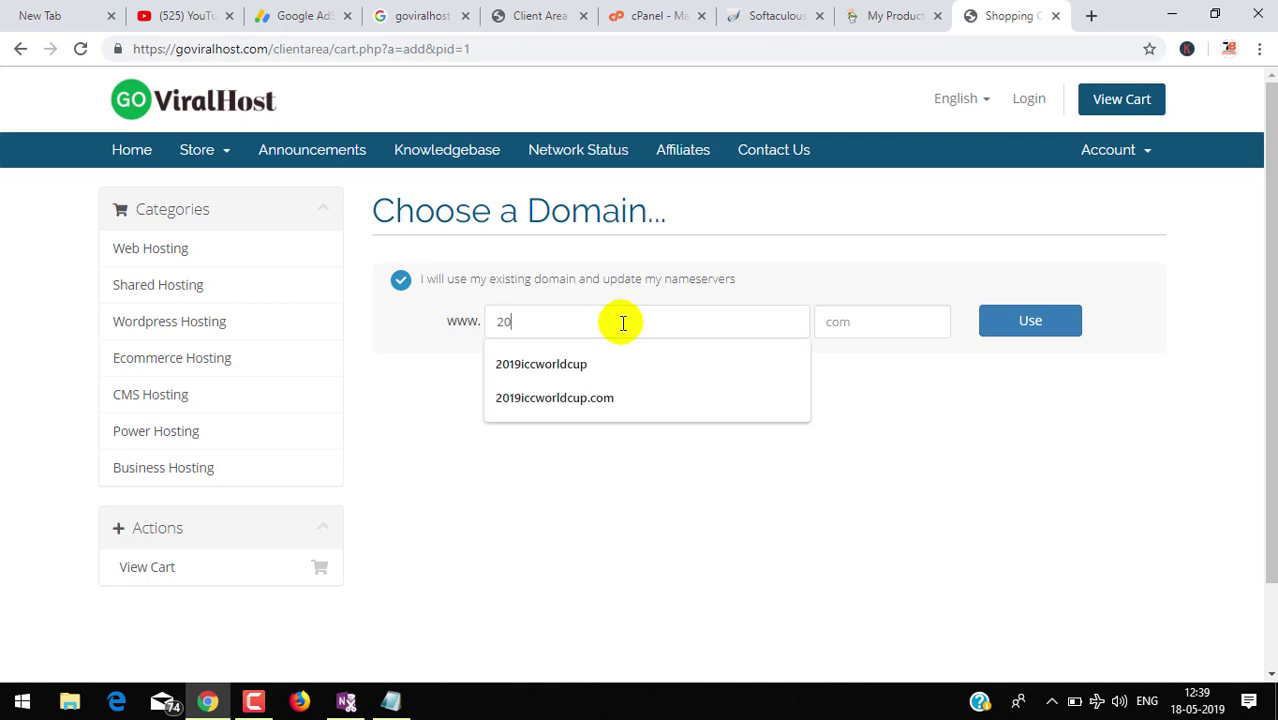
key("Down")
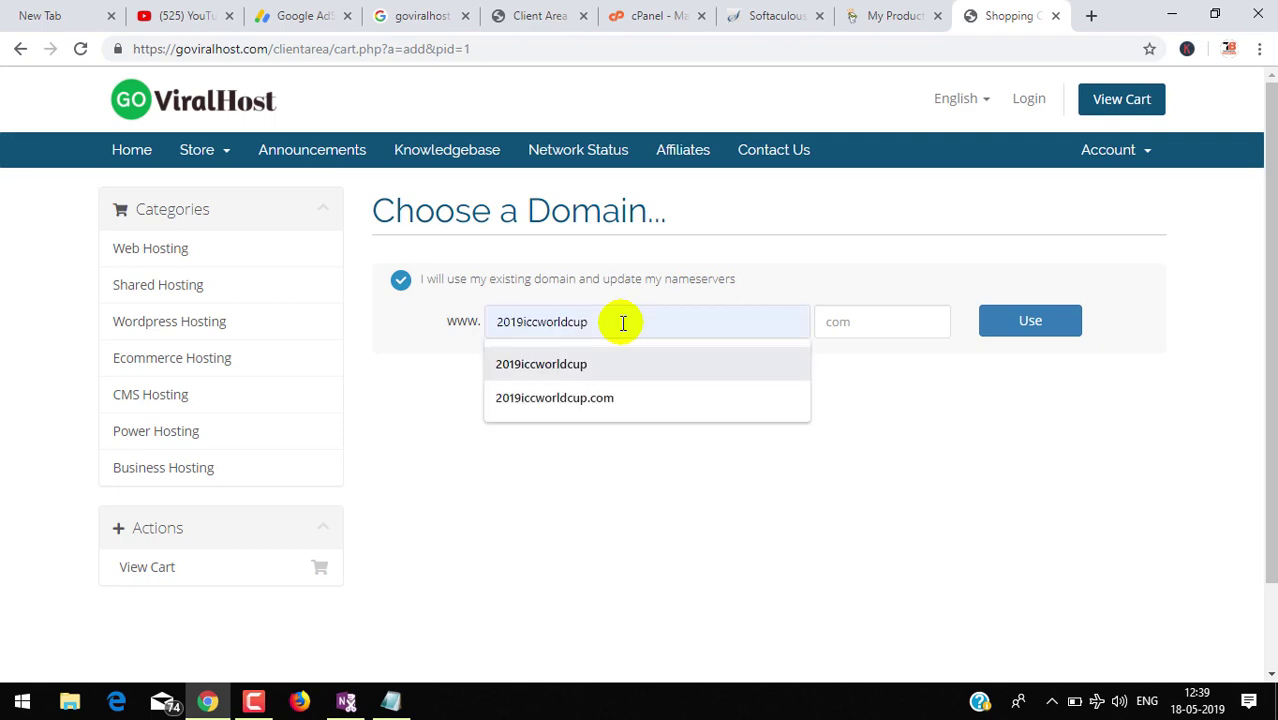
key("Return")
key("Tab")
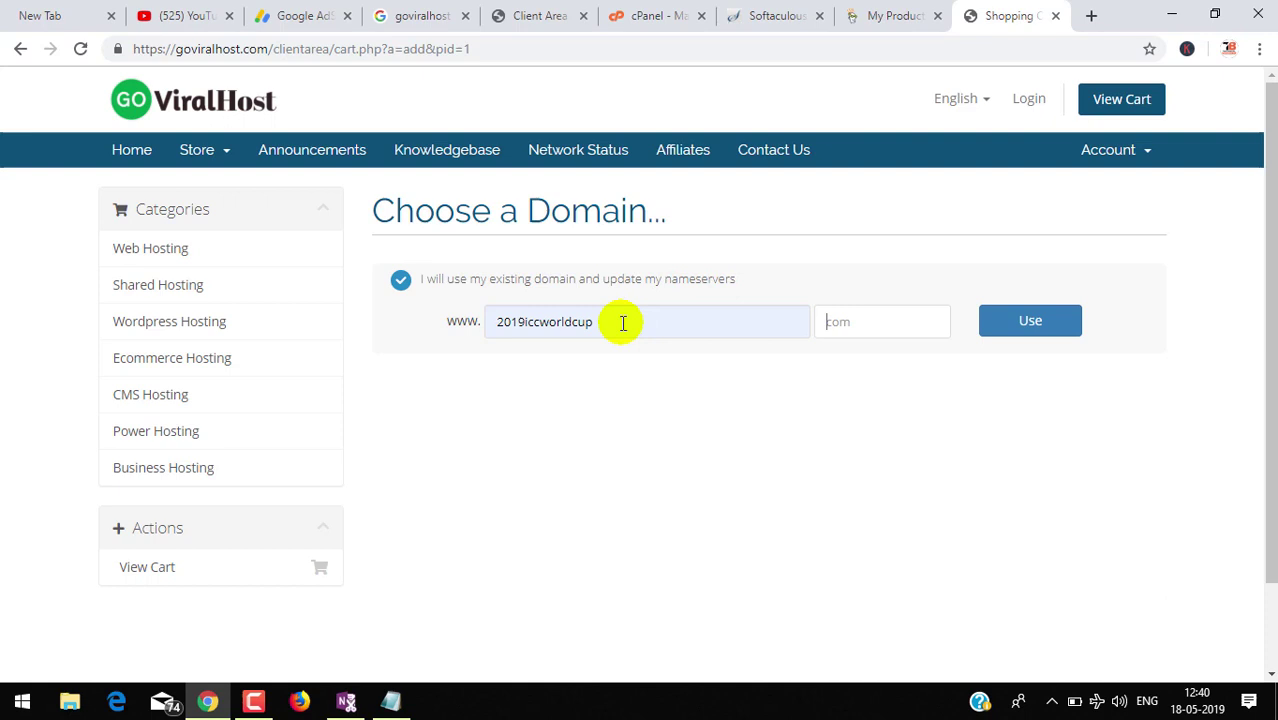
Set the com extension, confirm the domain, and add the configured Starter Plan to the cart
type("com")
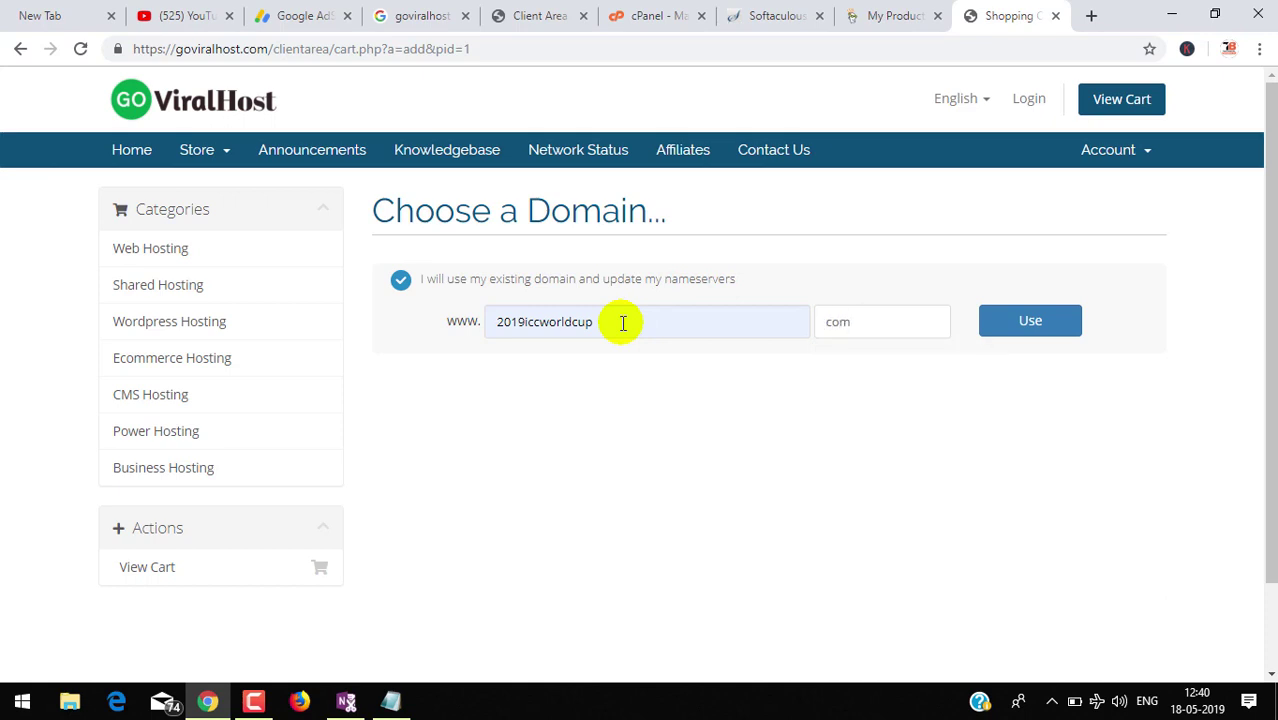
left_click(1031, 321)
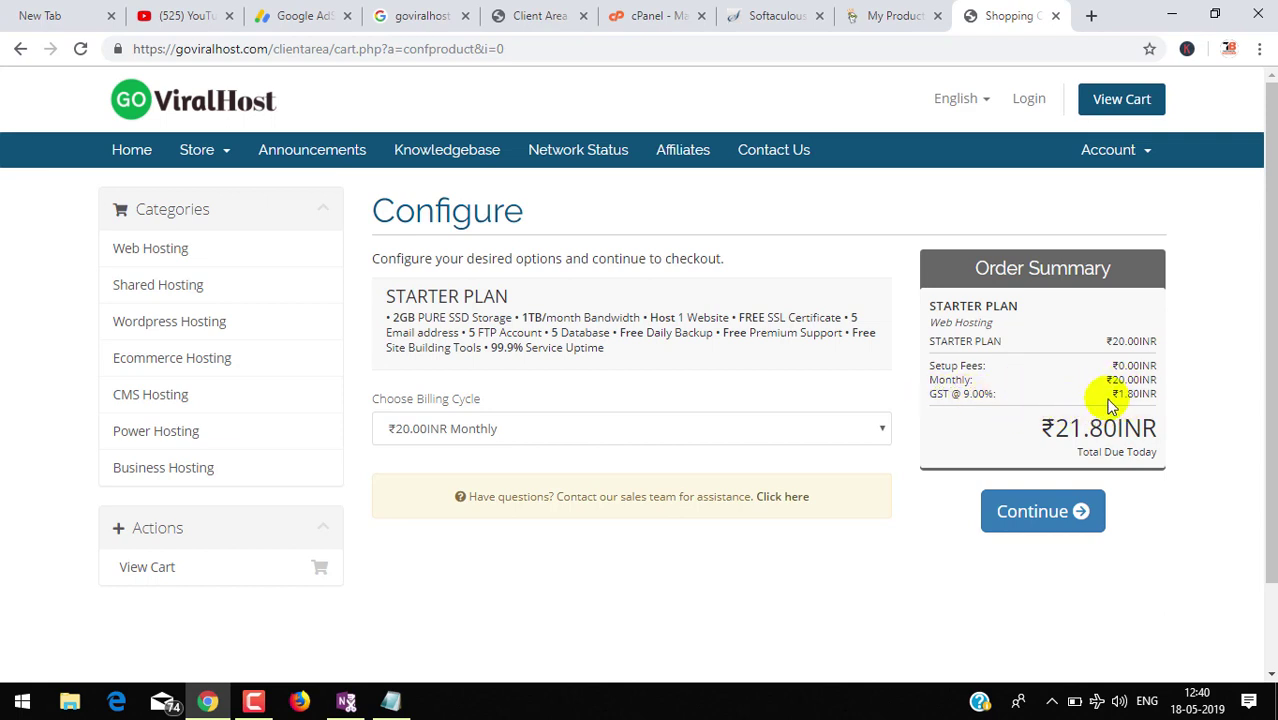
left_click(1052, 515)
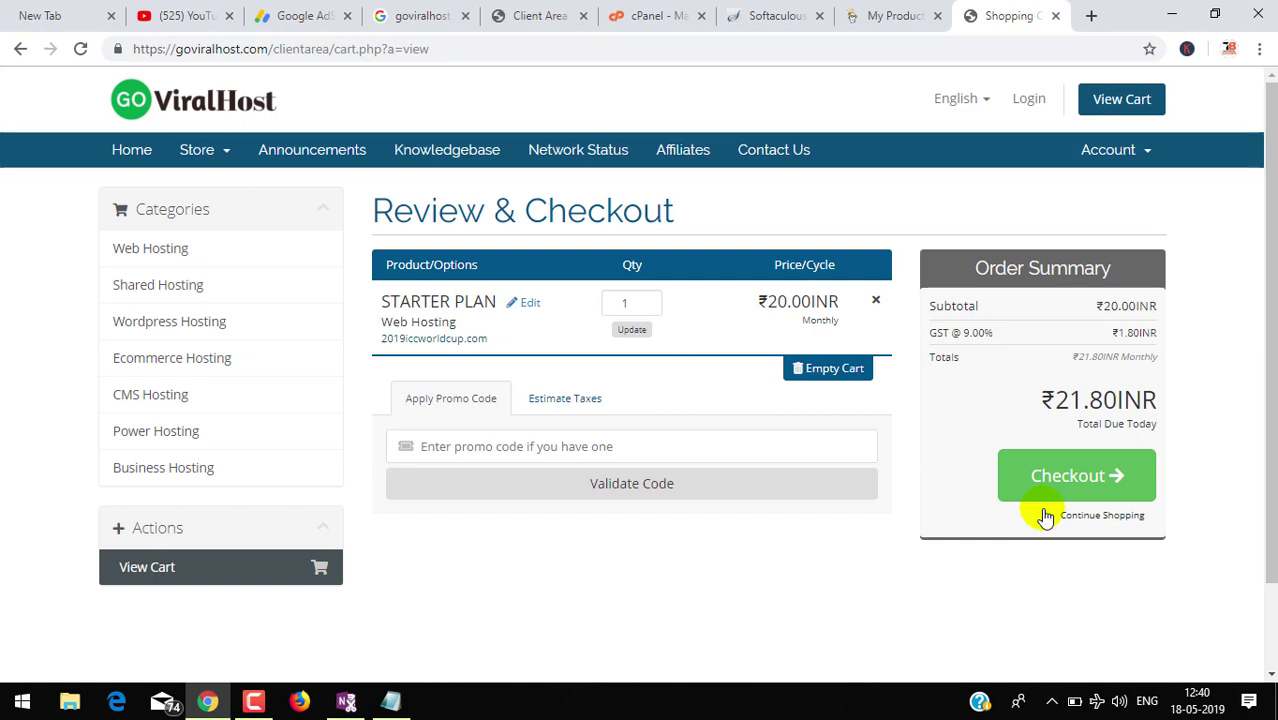
Look over the Estimate Taxes and Apply Promo Code sections on the checkout review
left_click(589, 446)
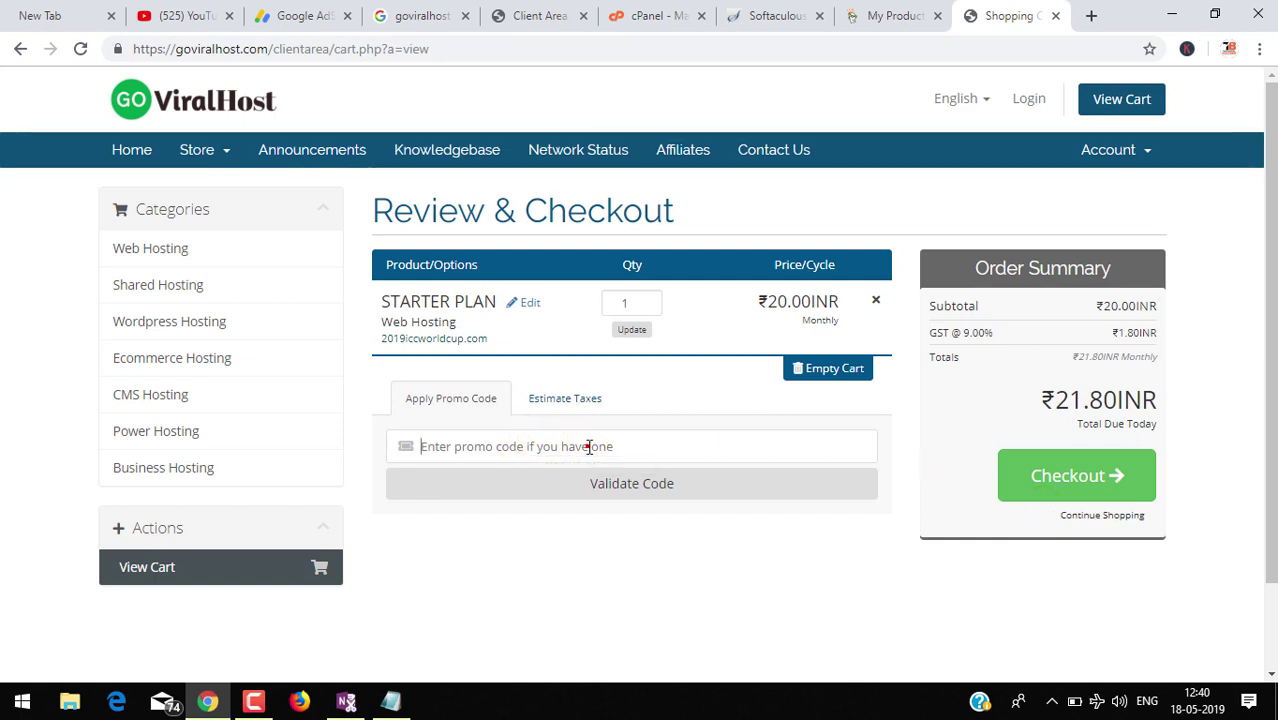
left_click(563, 401)
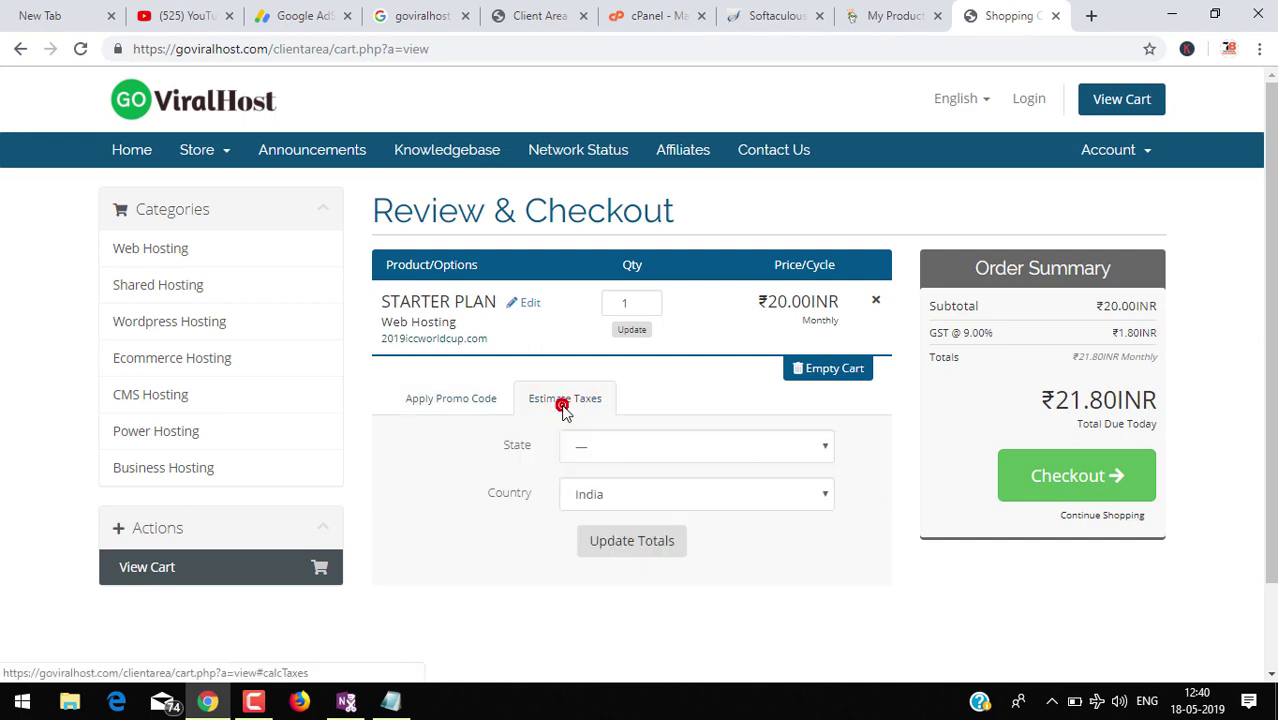
left_click(456, 391)
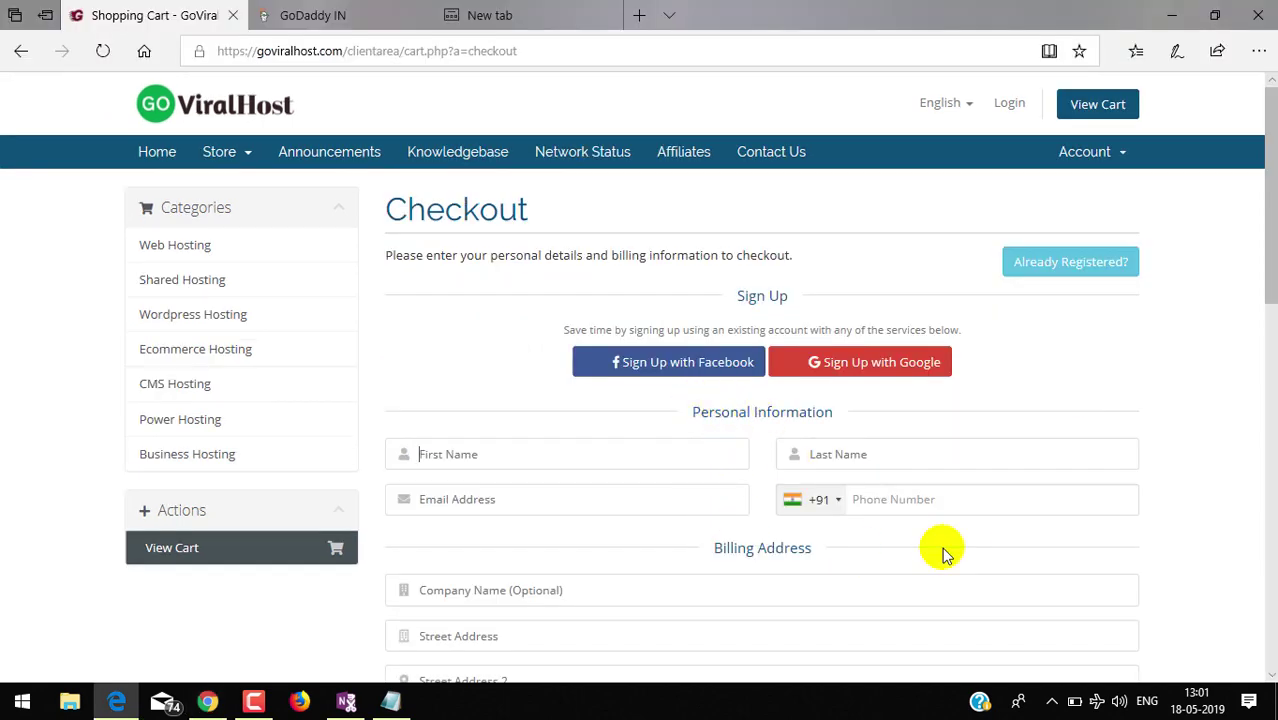
Scroll through the checkout form down to the order terms and Complete Order, then back up
scroll(946, 555, "down", 2)
scroll(970, 580, "down", 1)
scroll(970, 580, "up", 3)
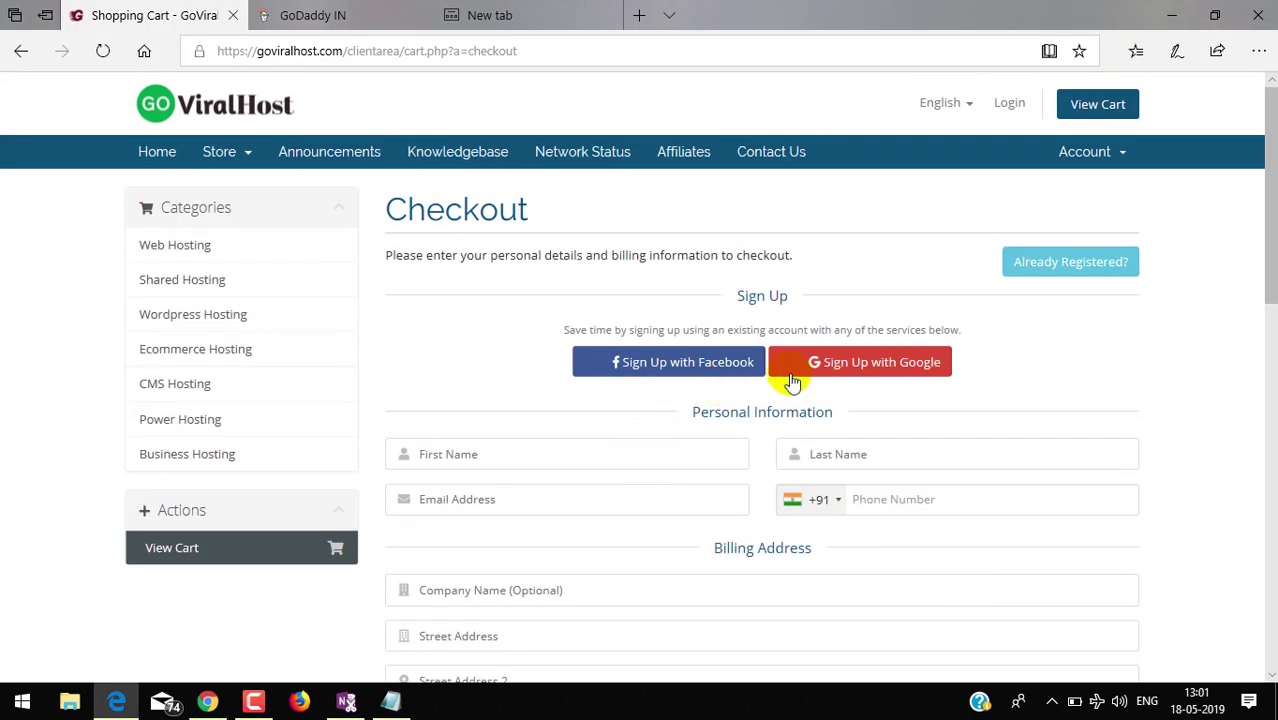
scroll(916, 542, "down", 3)
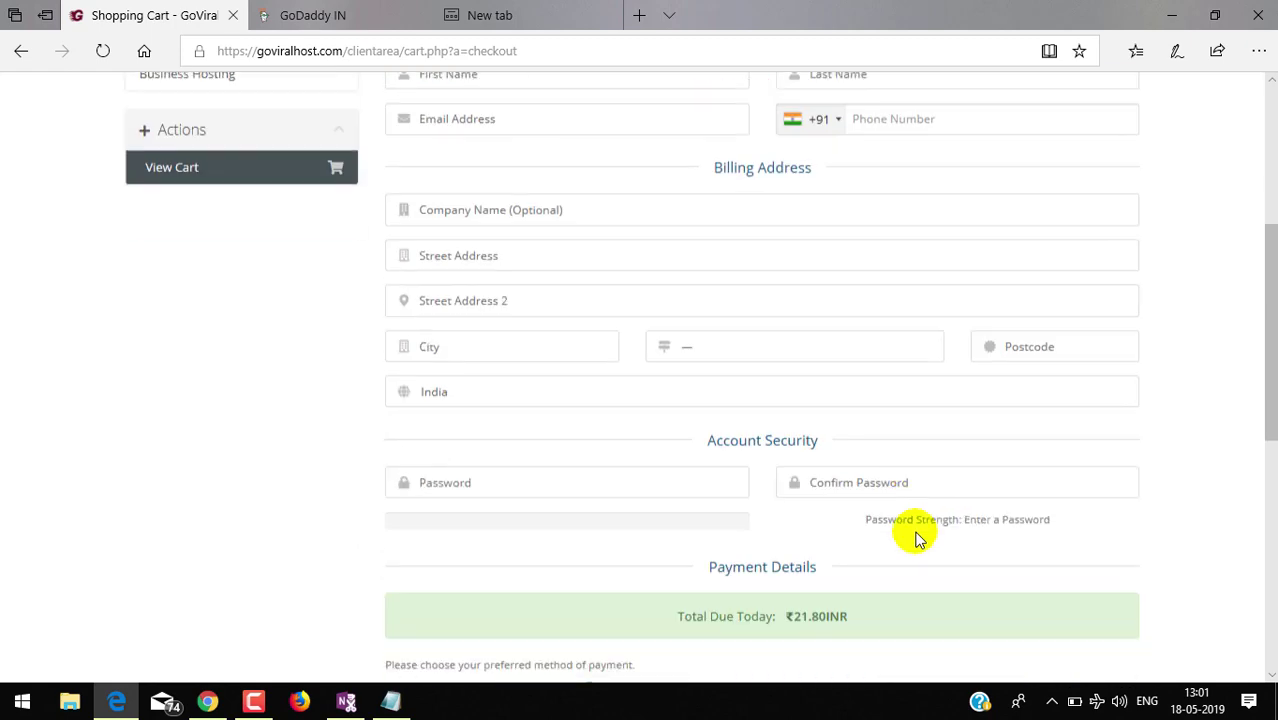
scroll(915, 535, "down", 2)
scroll(915, 535, "down", 5)
scroll(915, 535, "up", 3)
scroll(915, 535, "up", 1)
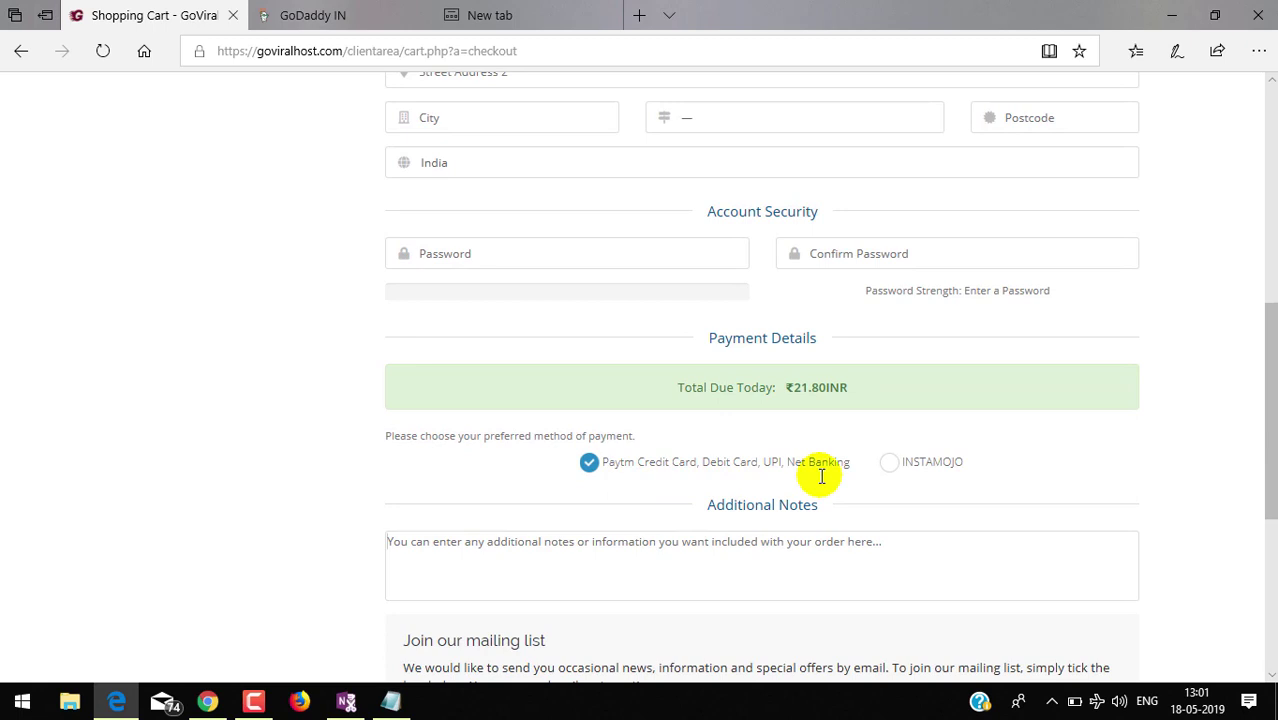
scroll(1015, 520, "down", 4)
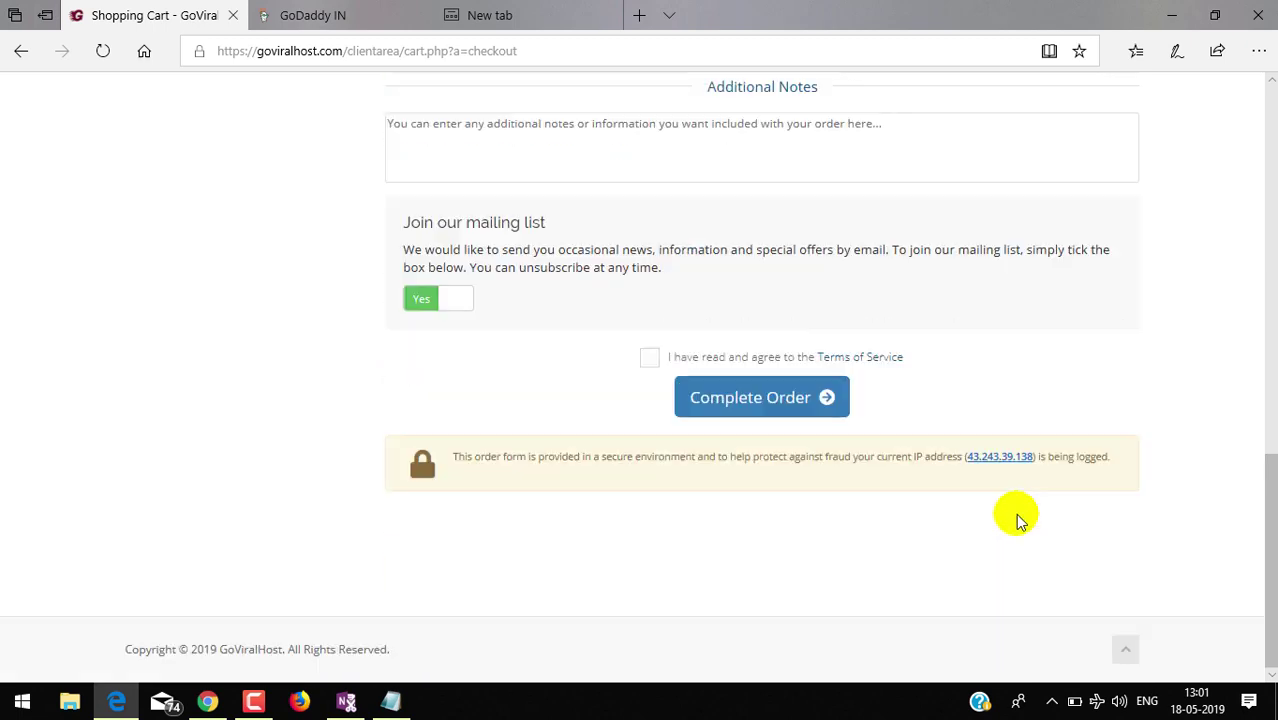
scroll(1018, 517, "up", 1)
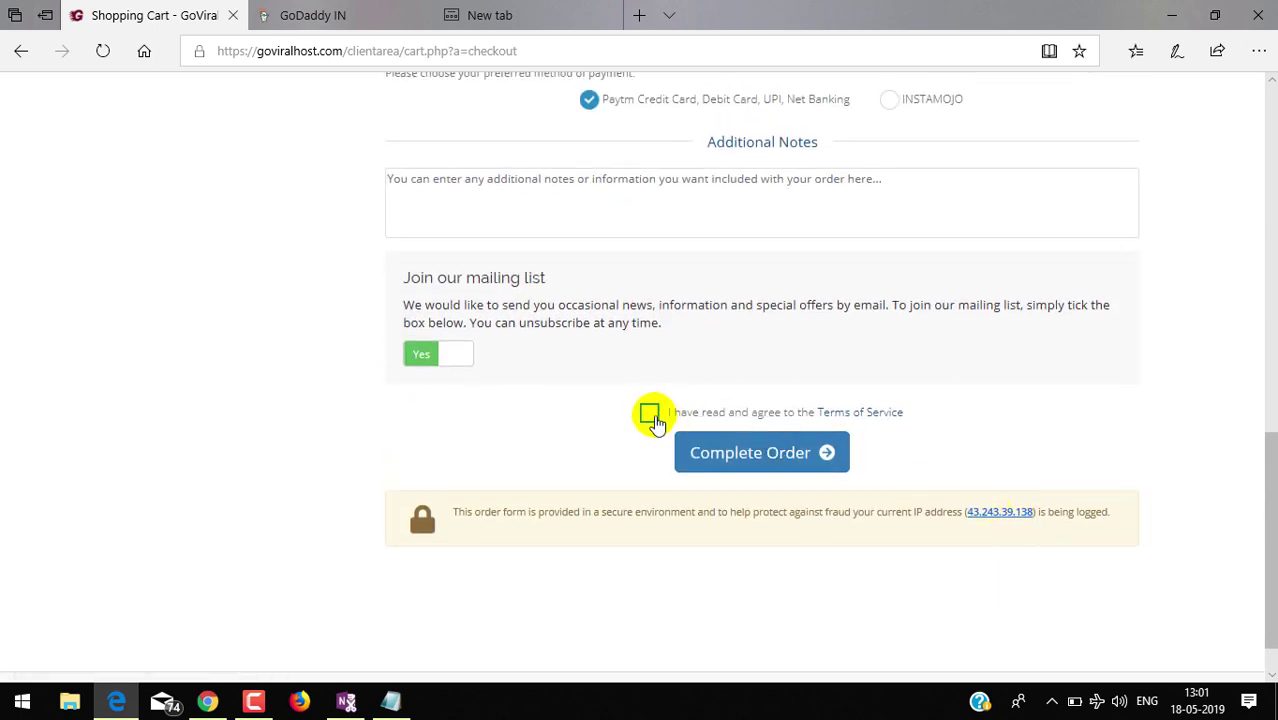
scroll(1132, 396, "up", 10)
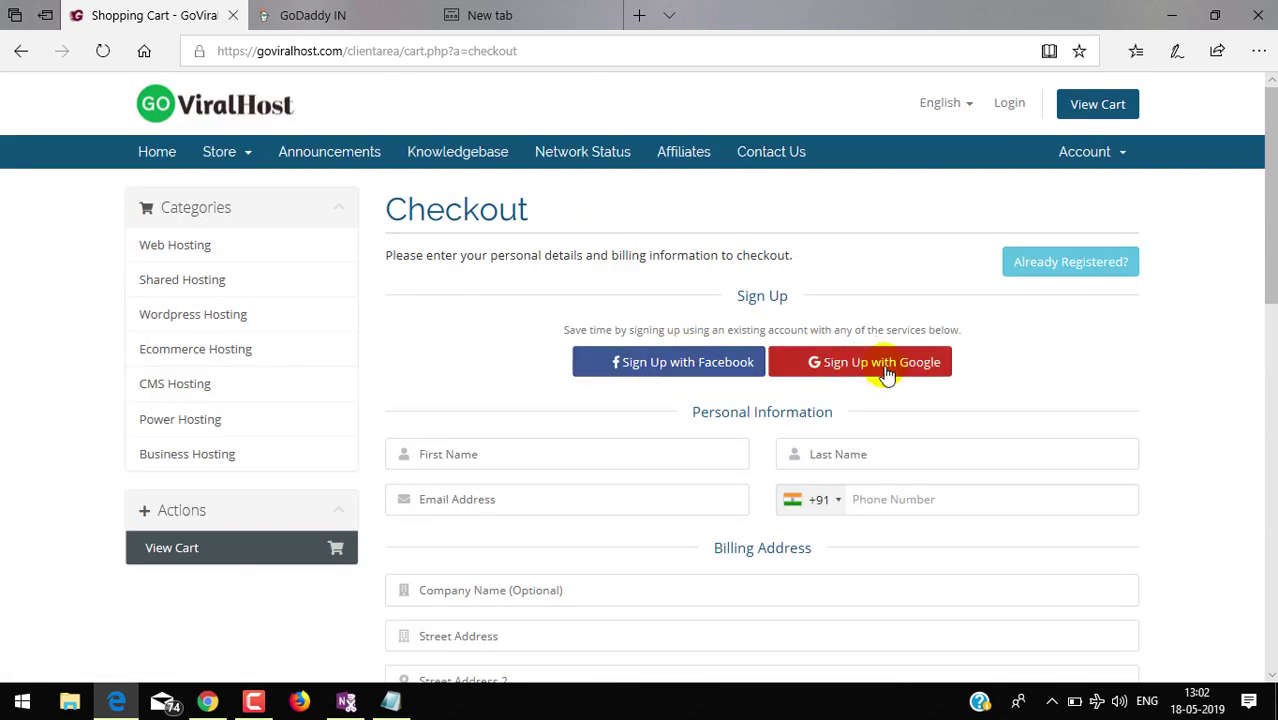
scroll(959, 456, "down", 3)
scroll(959, 456, "down", 1)
scroll(955, 451, "down", 6)
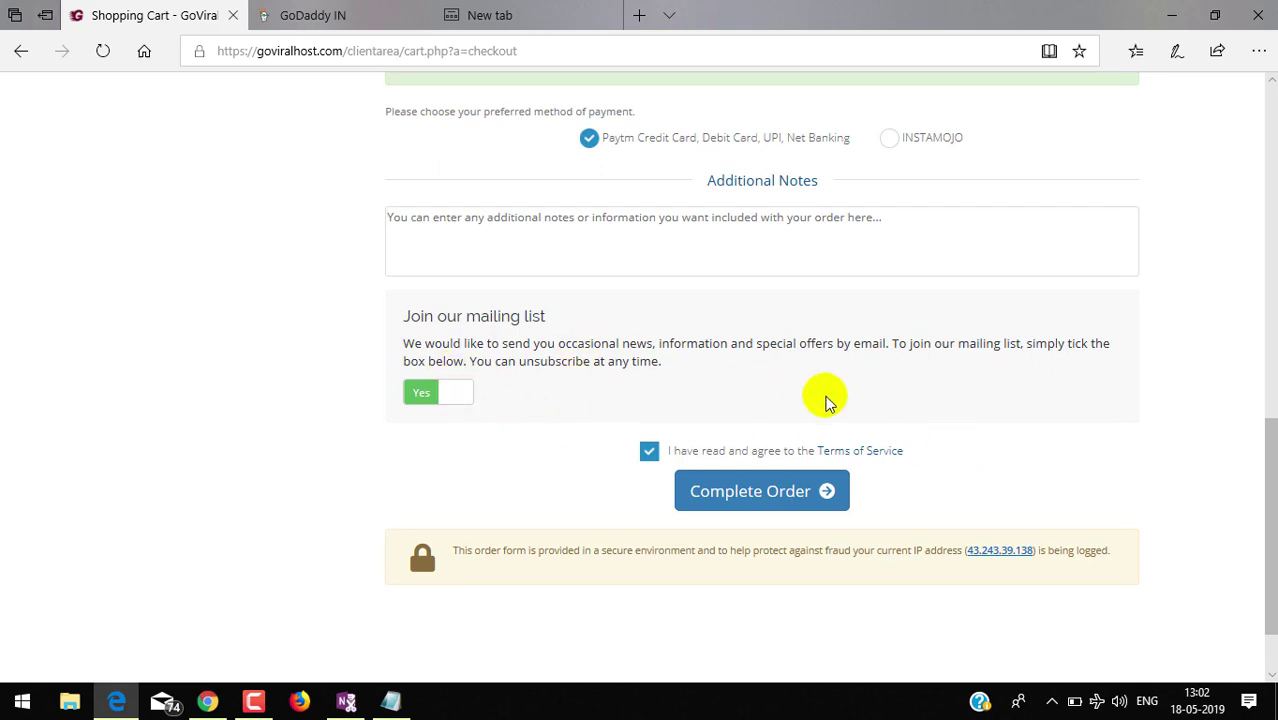
scroll(825, 400, "up", 10)
scroll(825, 400, "up", 4)
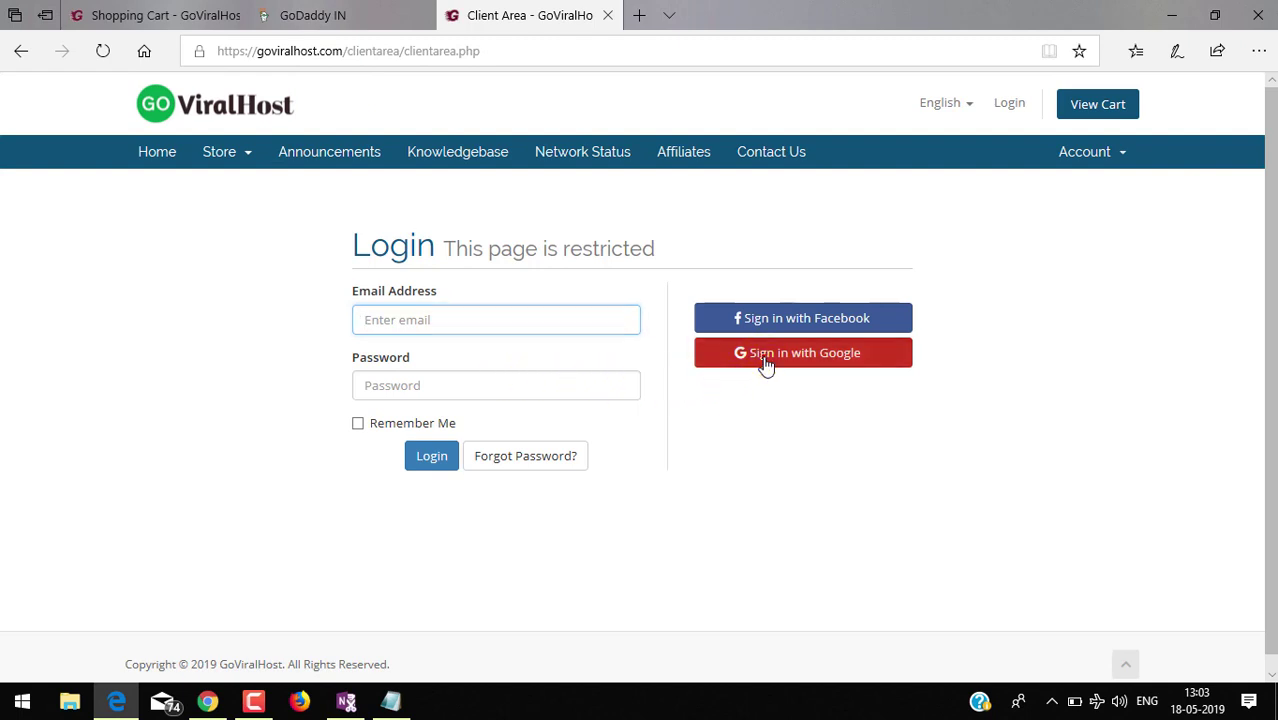
Sign in to the client area through Google, selecting the Google account
left_click(765, 362)
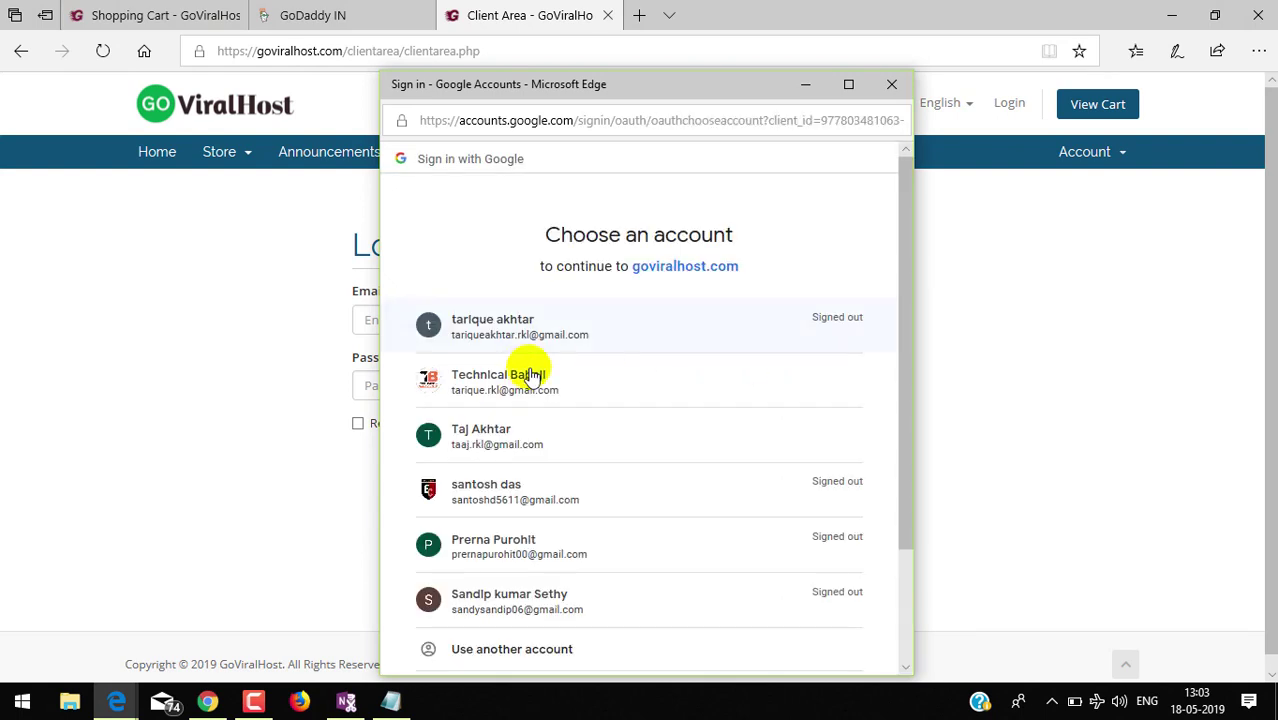
left_click(523, 393)
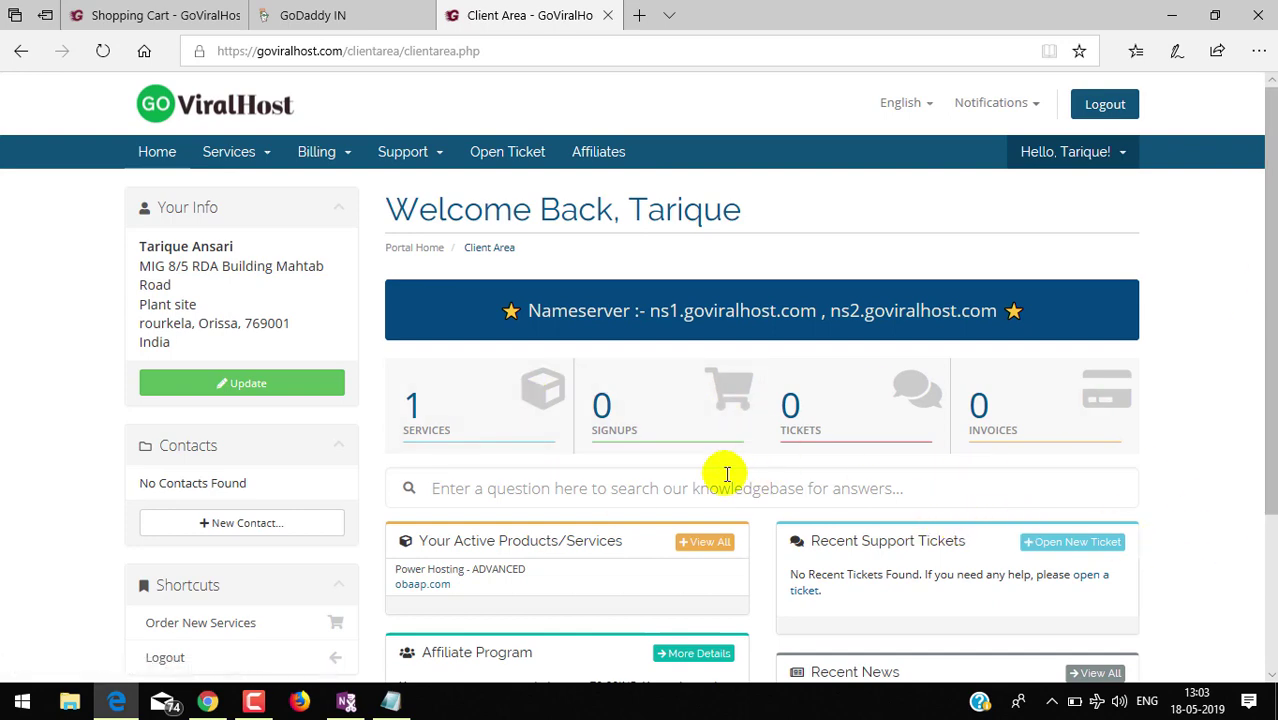
Highlight the ns1 and ns2 nameserver addresses, then open the active services list
scroll(656, 533, "down", 3)
scroll(656, 533, "up", 3)
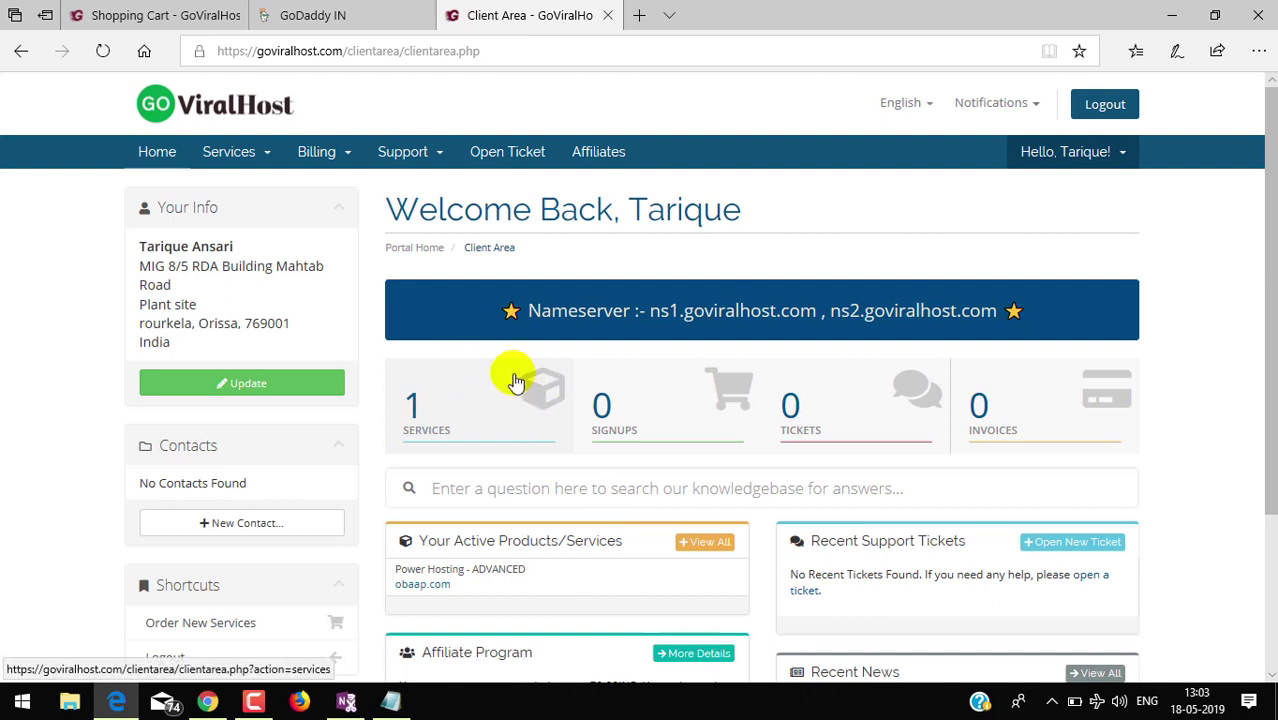
left_click_drag(651, 312, 681, 312)
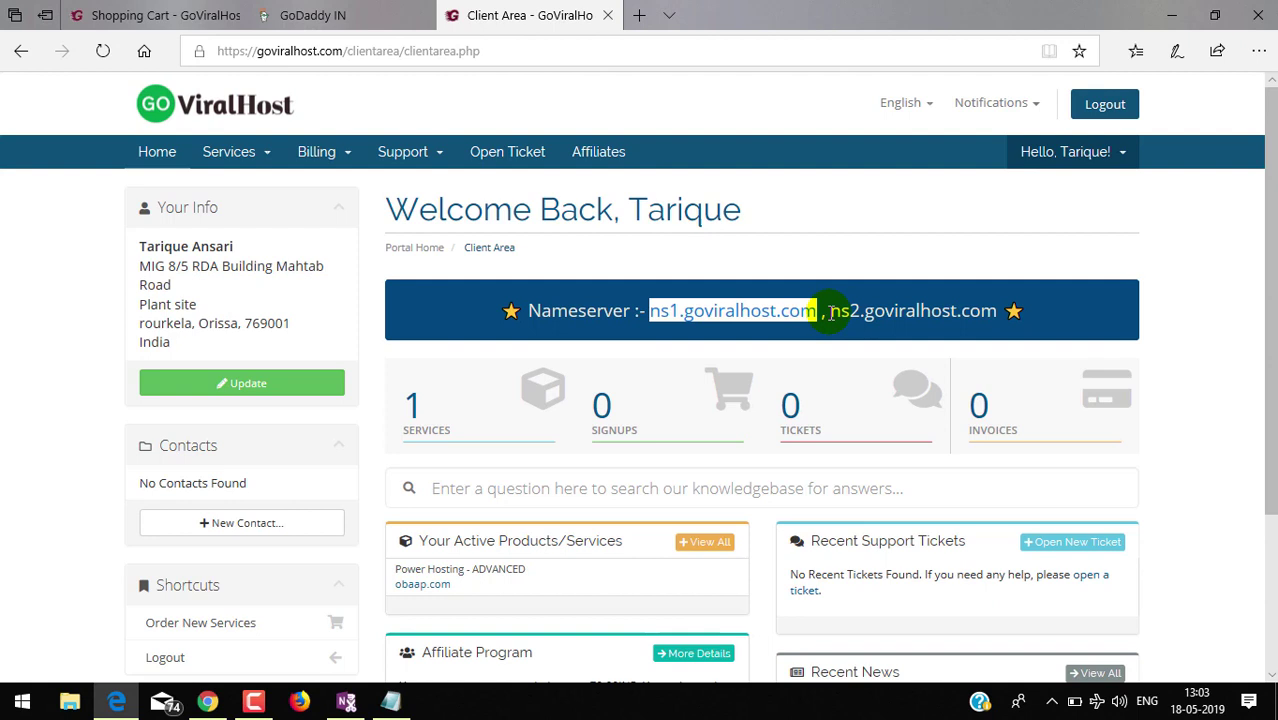
left_click_drag(831, 311, 866, 311)
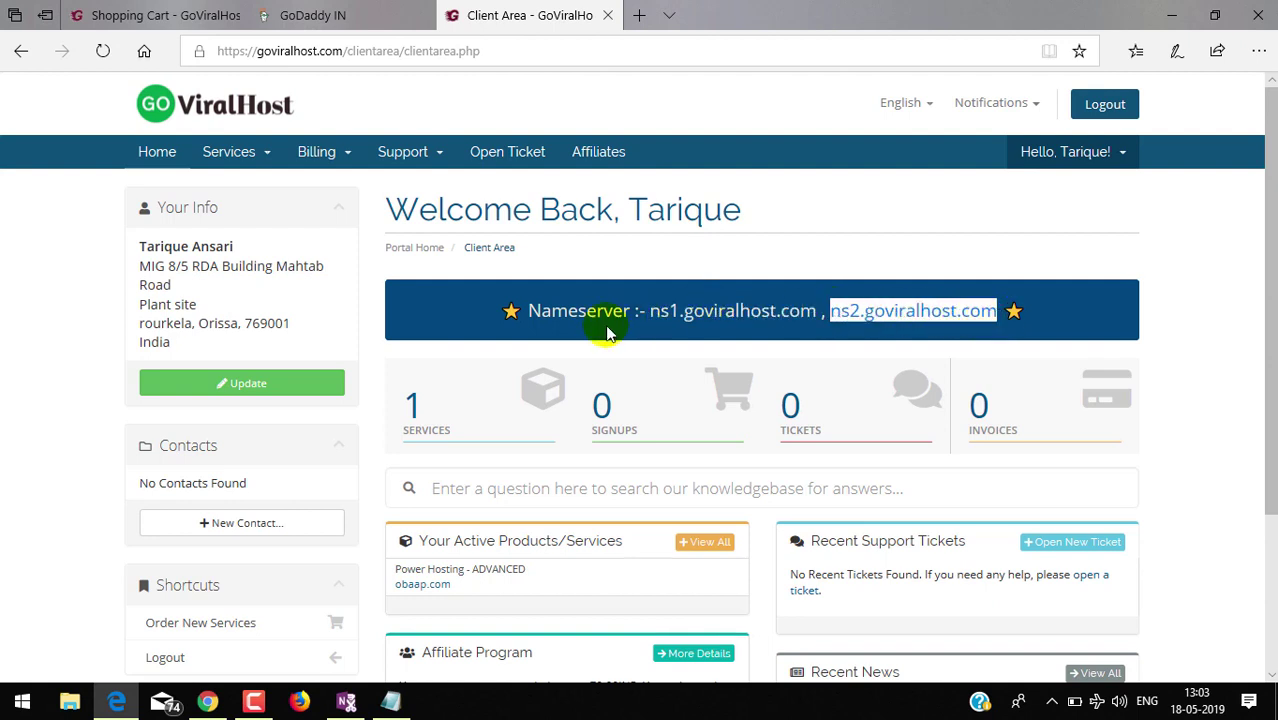
left_click(449, 416)
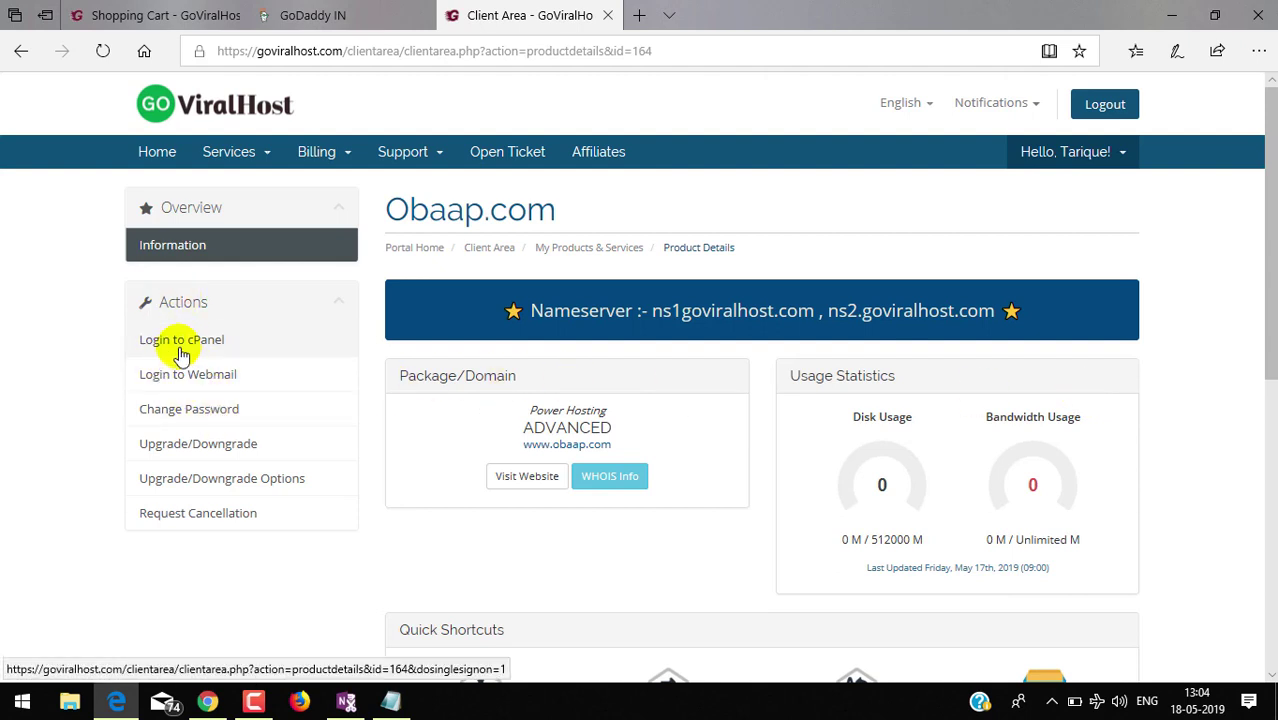
Look over Quick Shortcuts and Billing Overview, then log in to cPanel for obaap.com
scroll(799, 491, "down", 4)
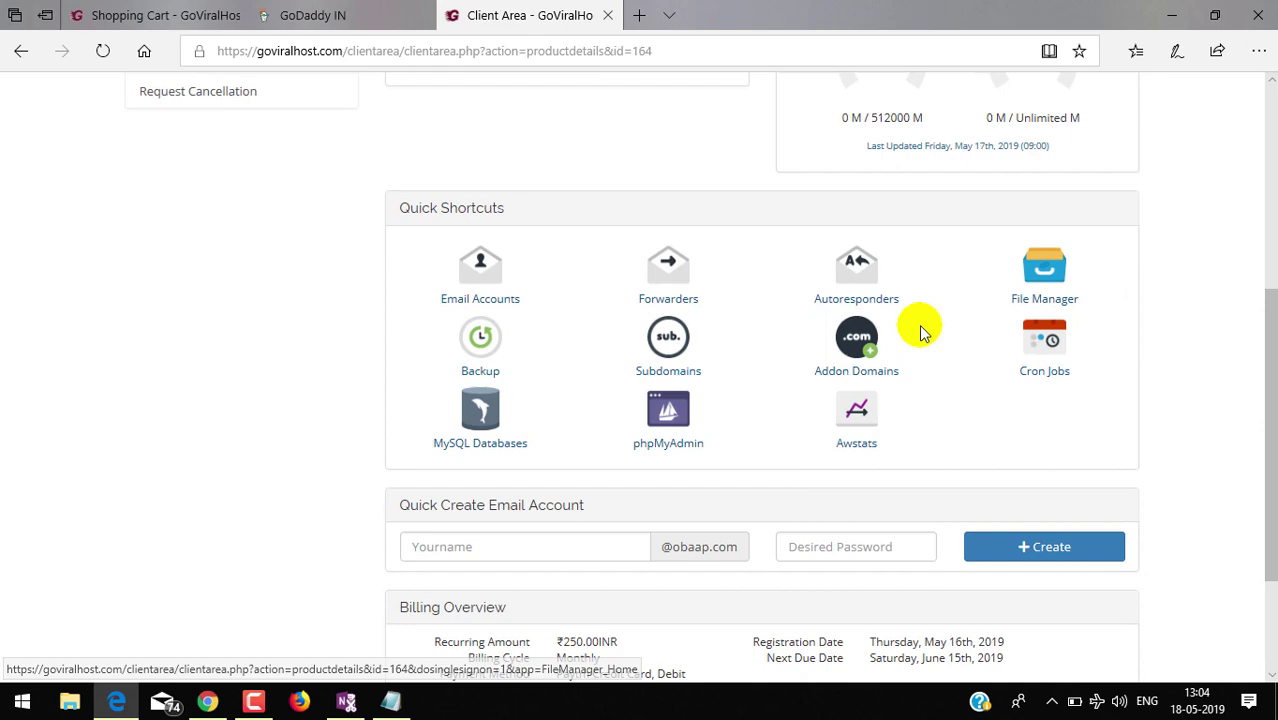
scroll(433, 347, "up", 4)
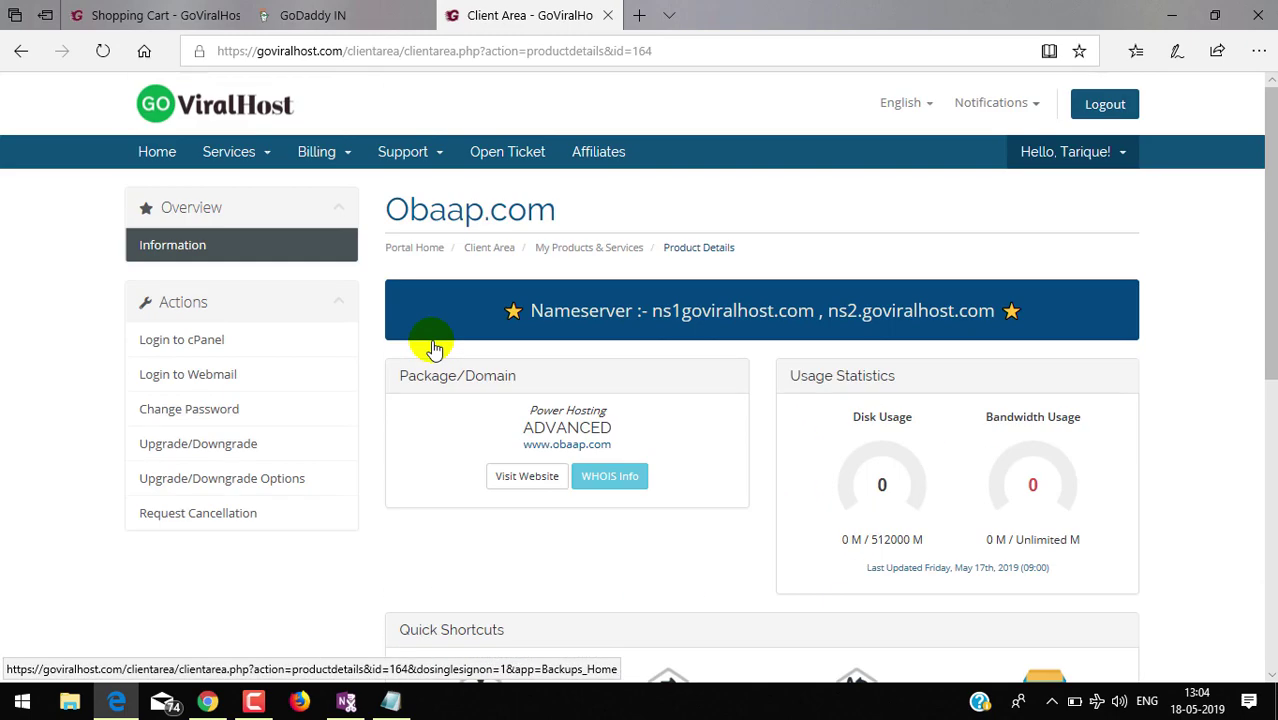
scroll(433, 347, "down", 5)
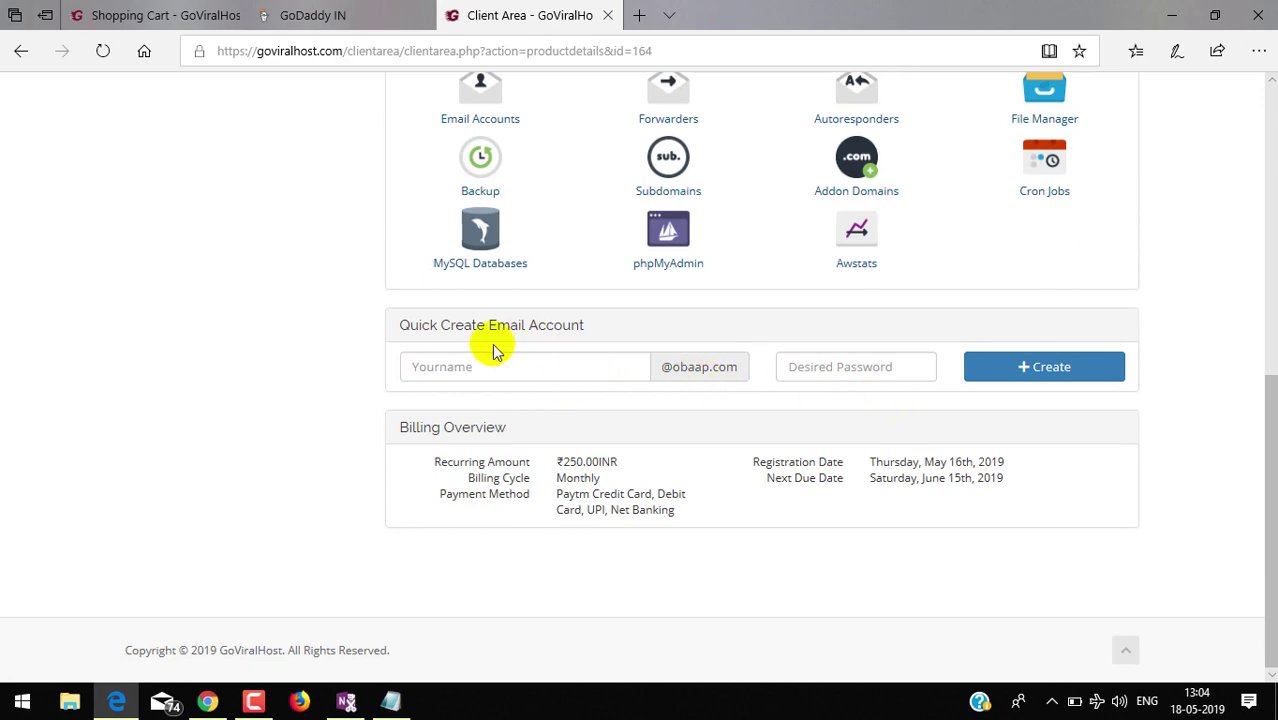
scroll(493, 350, "up", 6)
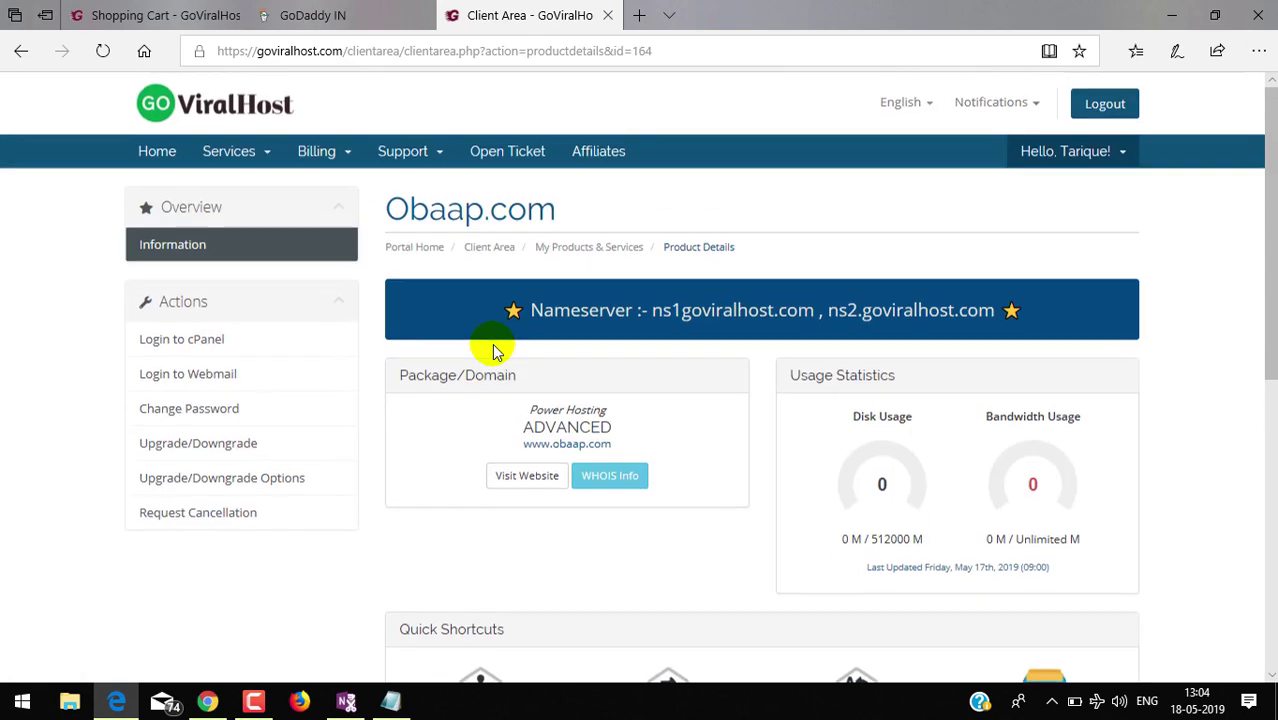
left_click(213, 340)
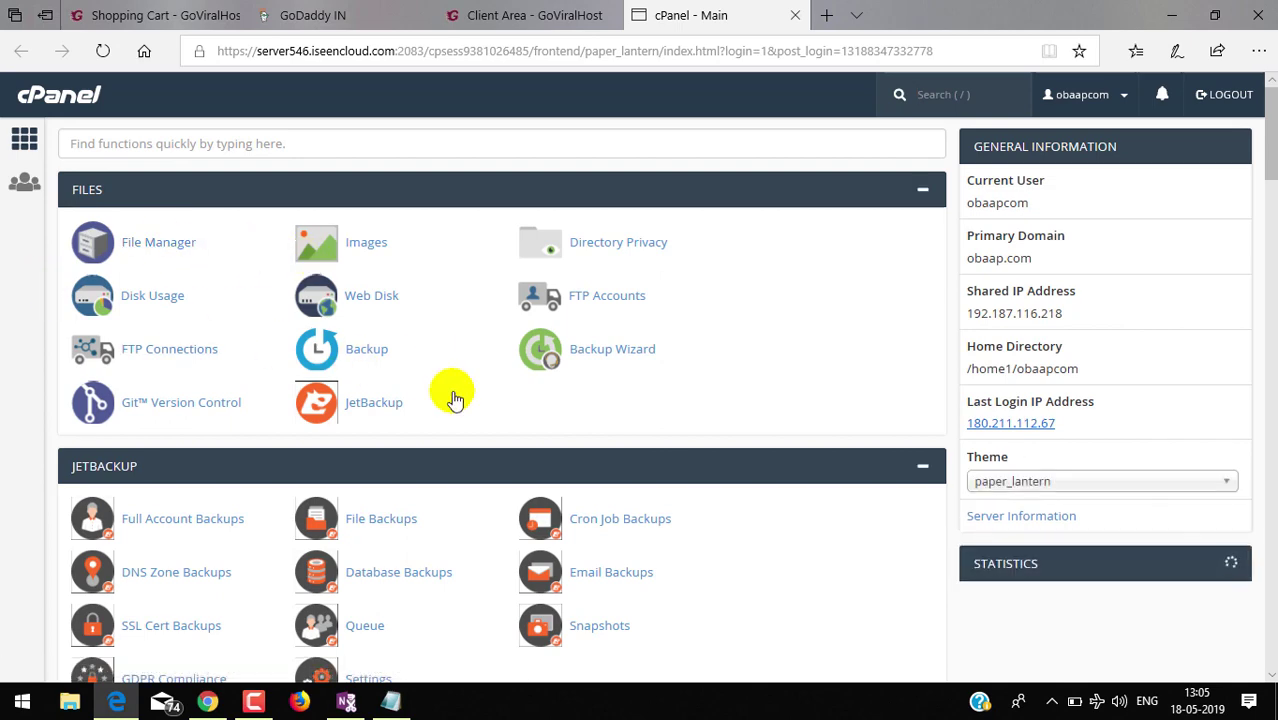
scroll(462, 402, "down", 3)
scroll(470, 405, "down", 1)
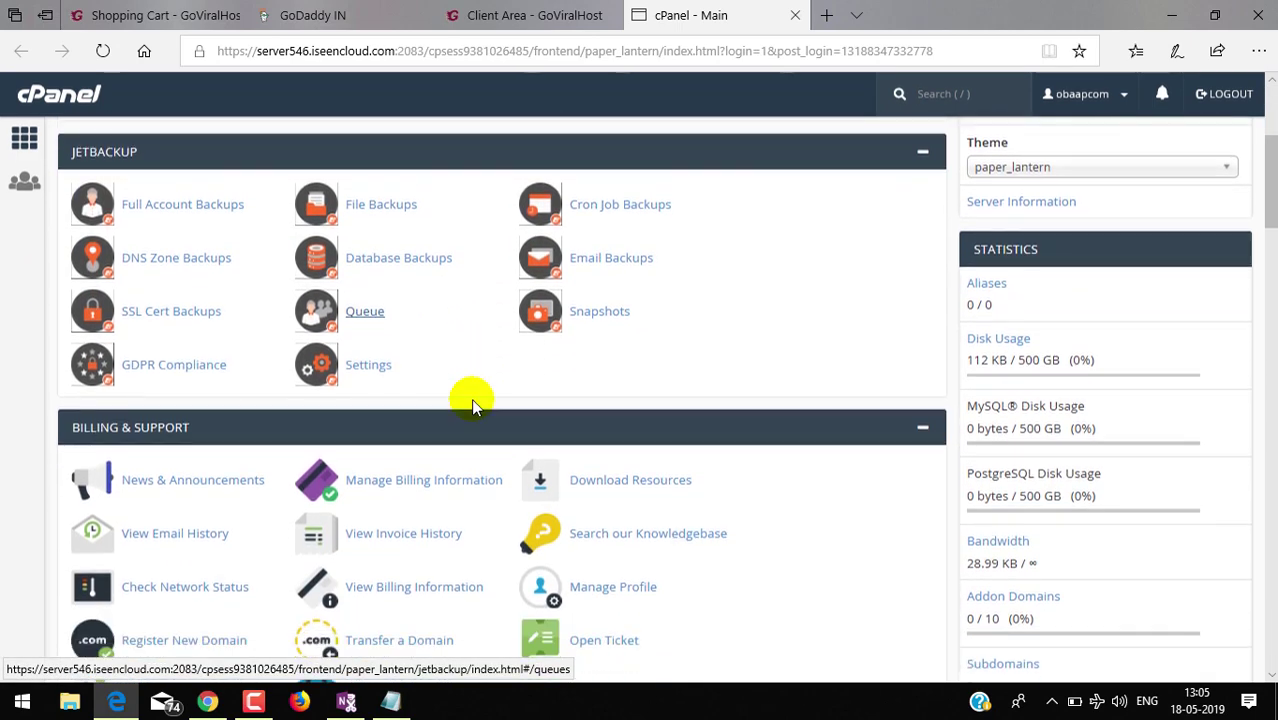
scroll(471, 405, "down", 3)
scroll(471, 405, "down", 3)
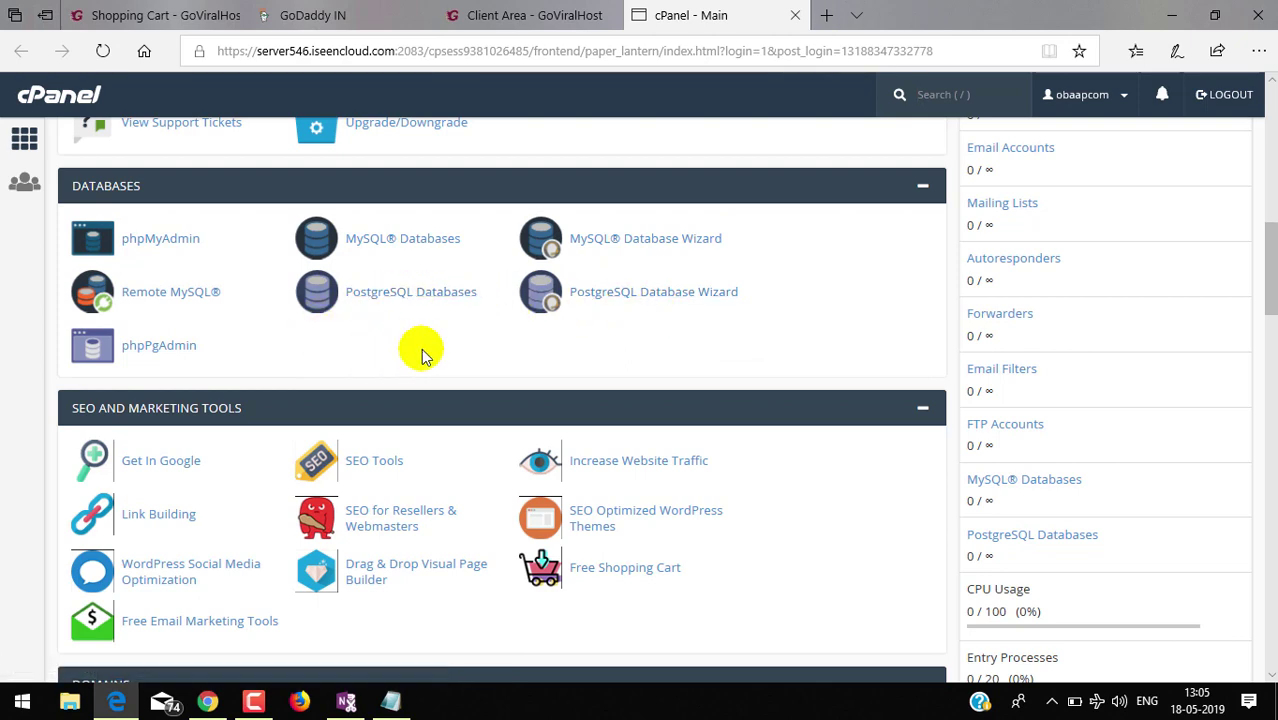
scroll(421, 348, "down", 2)
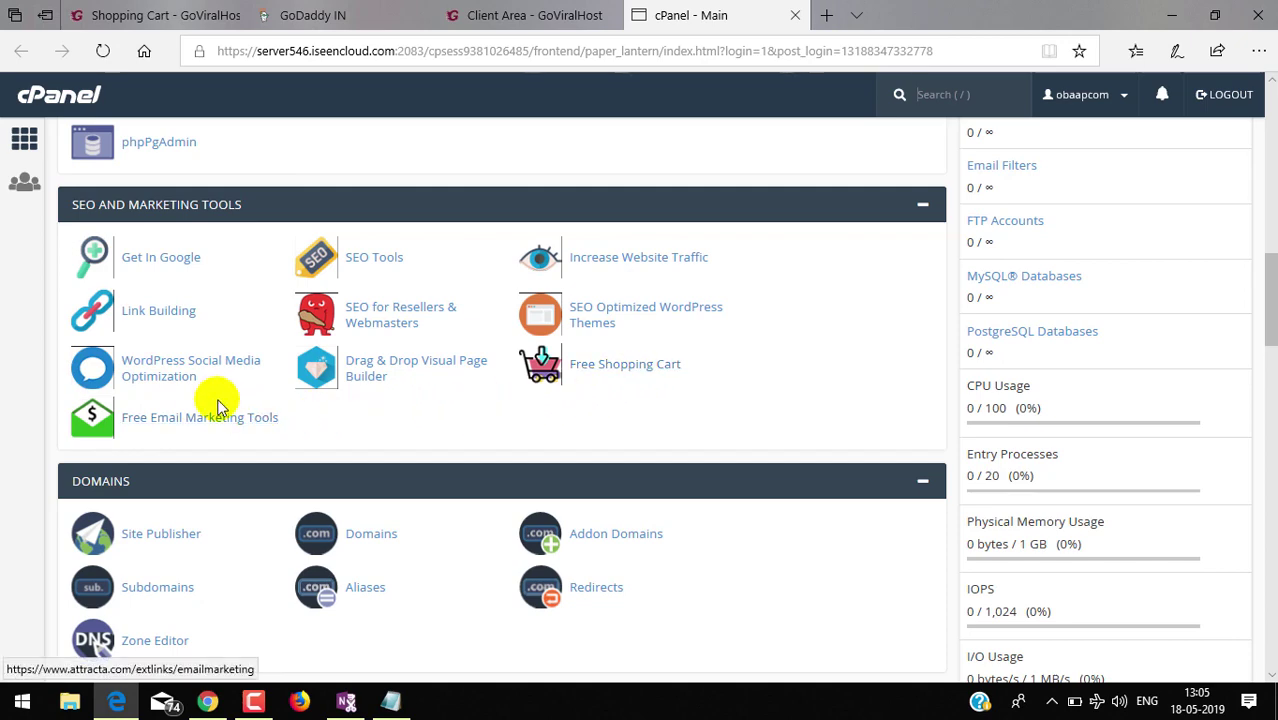
scroll(432, 445, "down", 1)
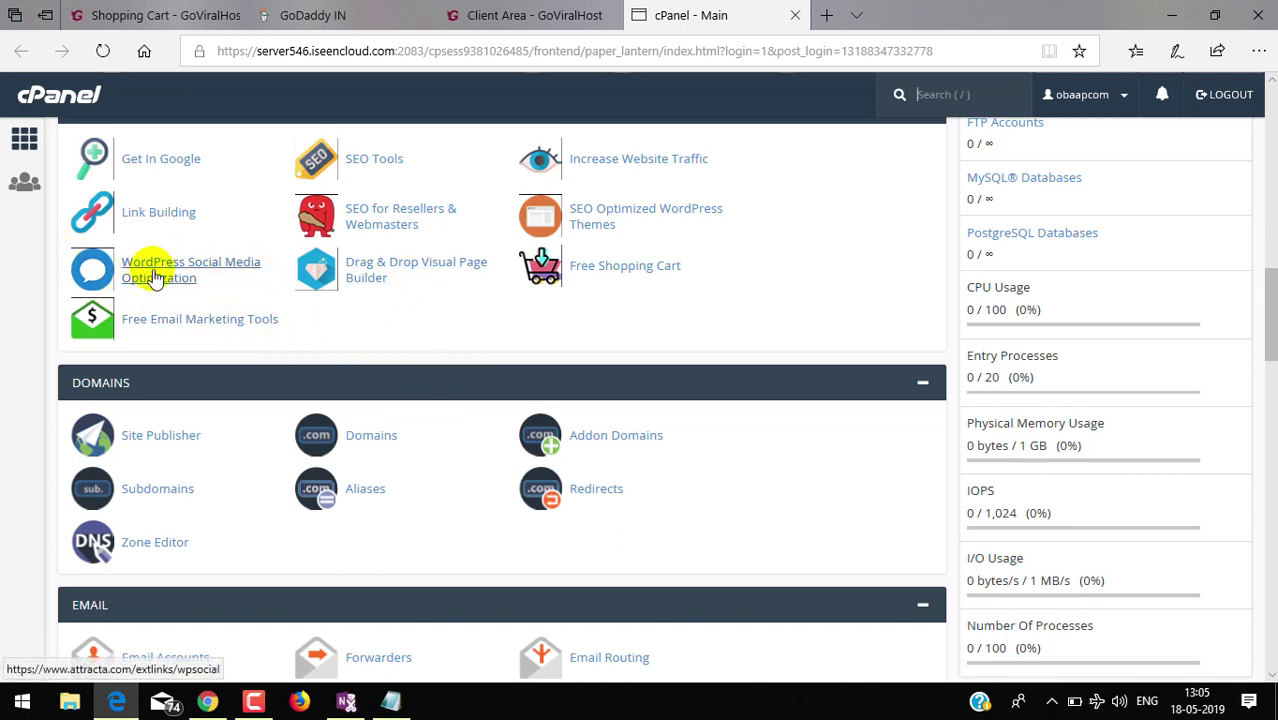
scroll(451, 375, "down", 3)
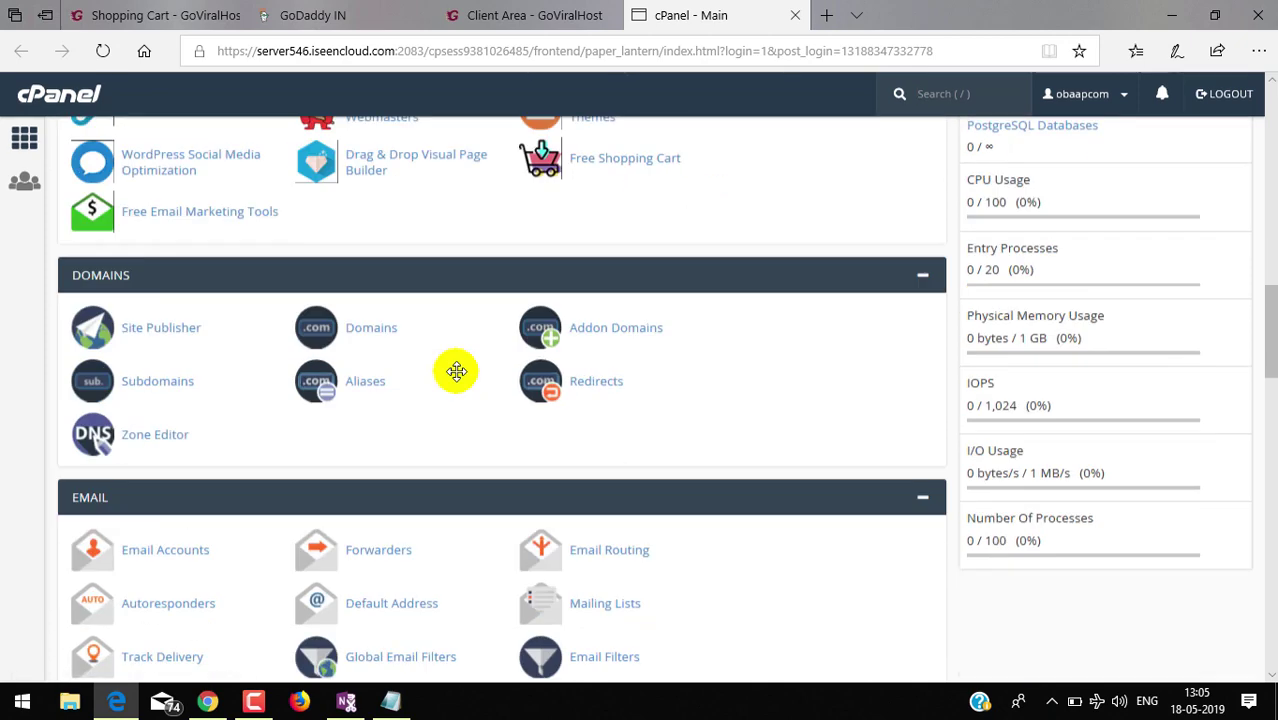
scroll(453, 375, "up", 2)
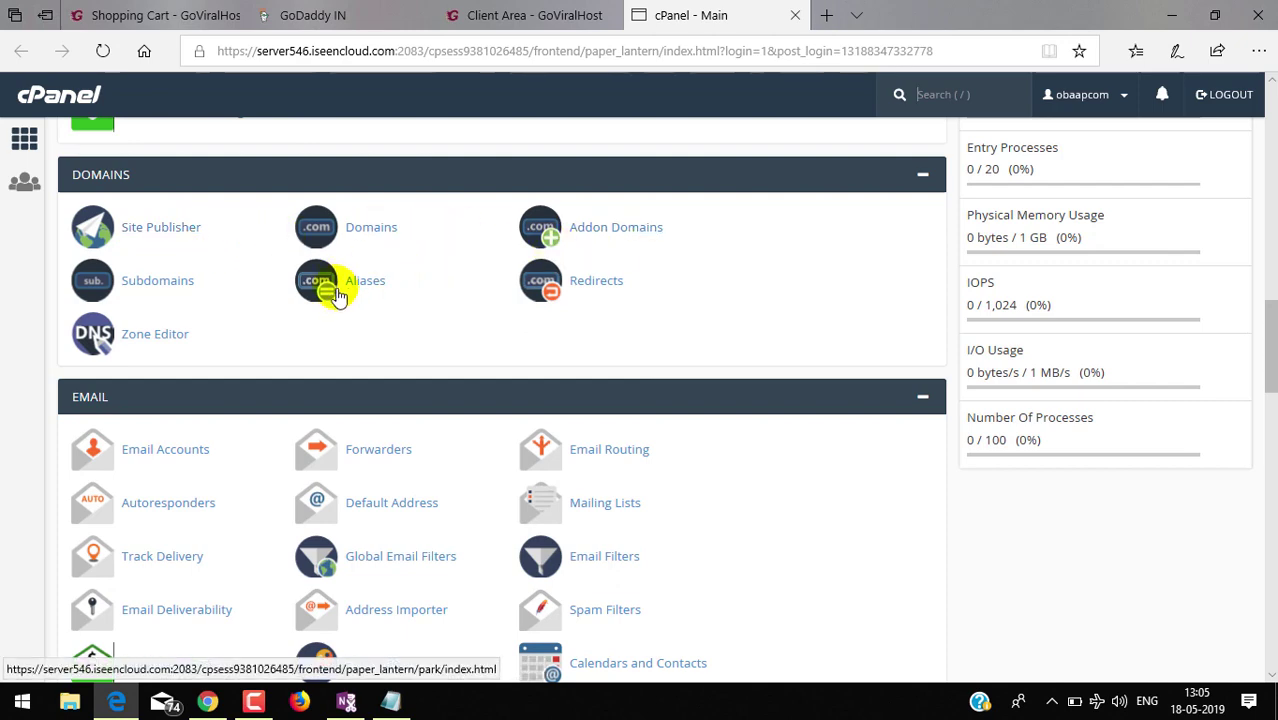
scroll(590, 383, "down", 3)
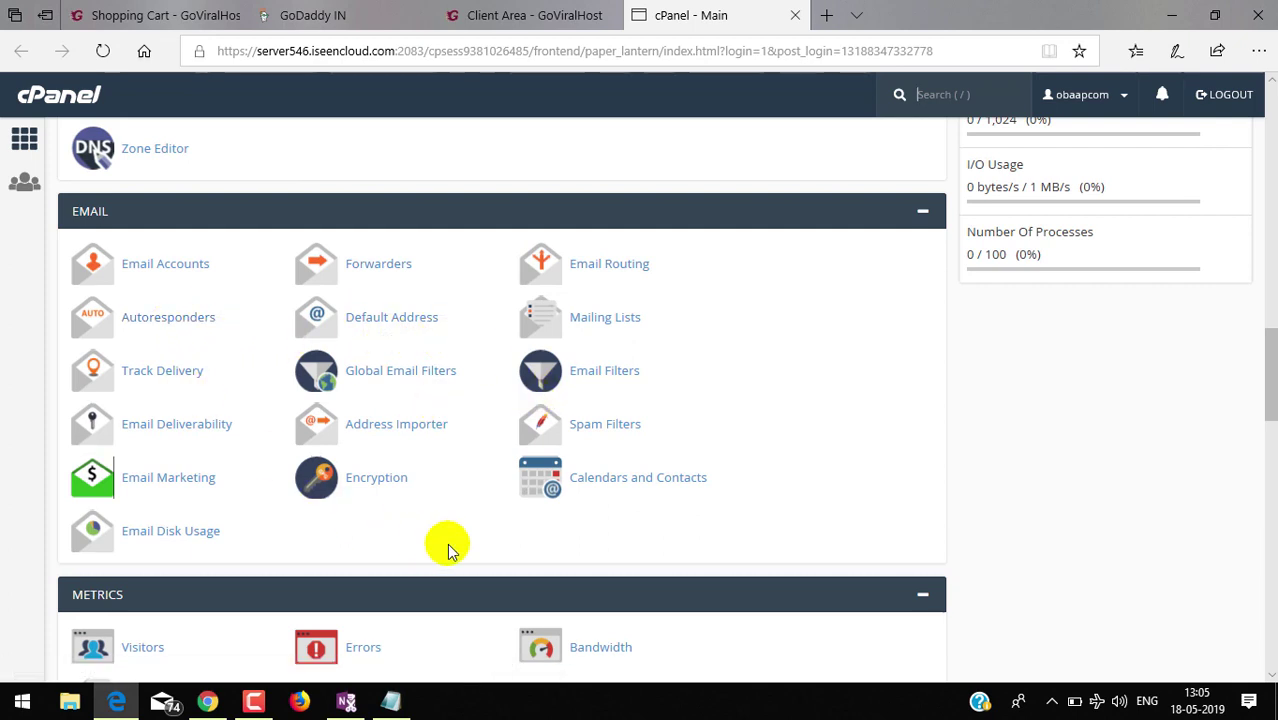
scroll(448, 528, "down", 1)
scroll(447, 530, "up", 1)
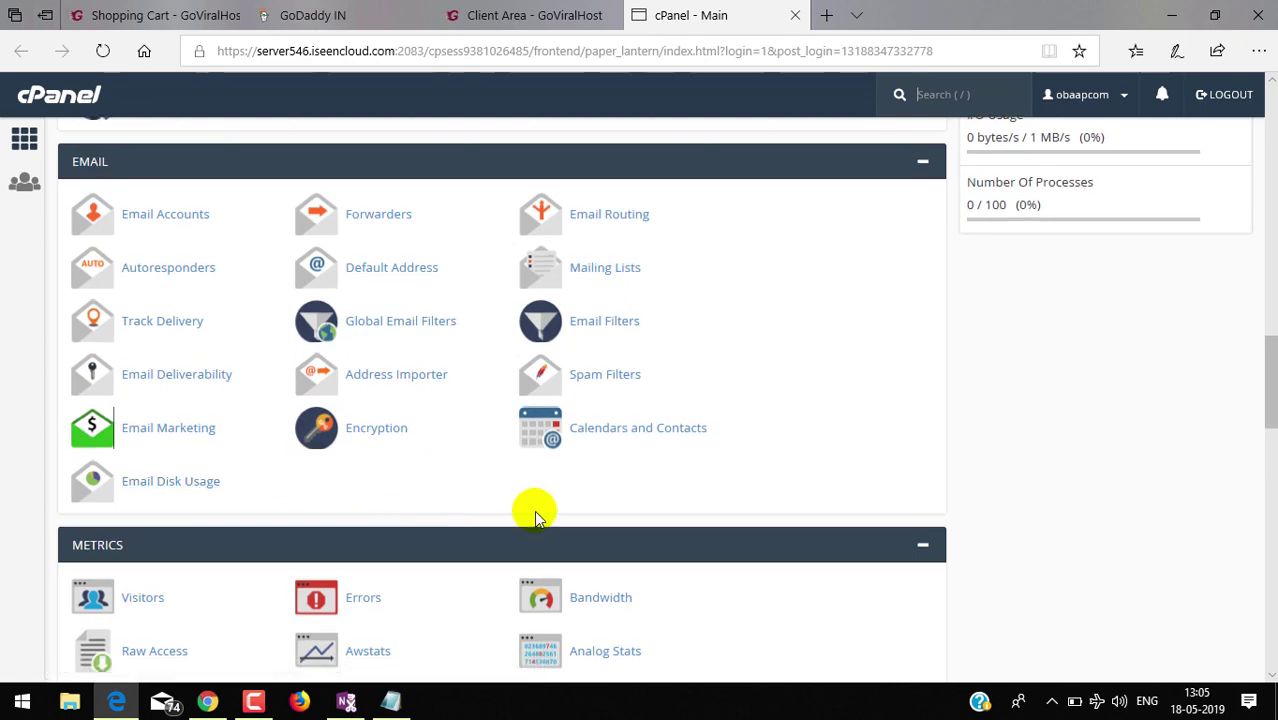
scroll(689, 481, "down", 4)
scroll(690, 480, "up", 1)
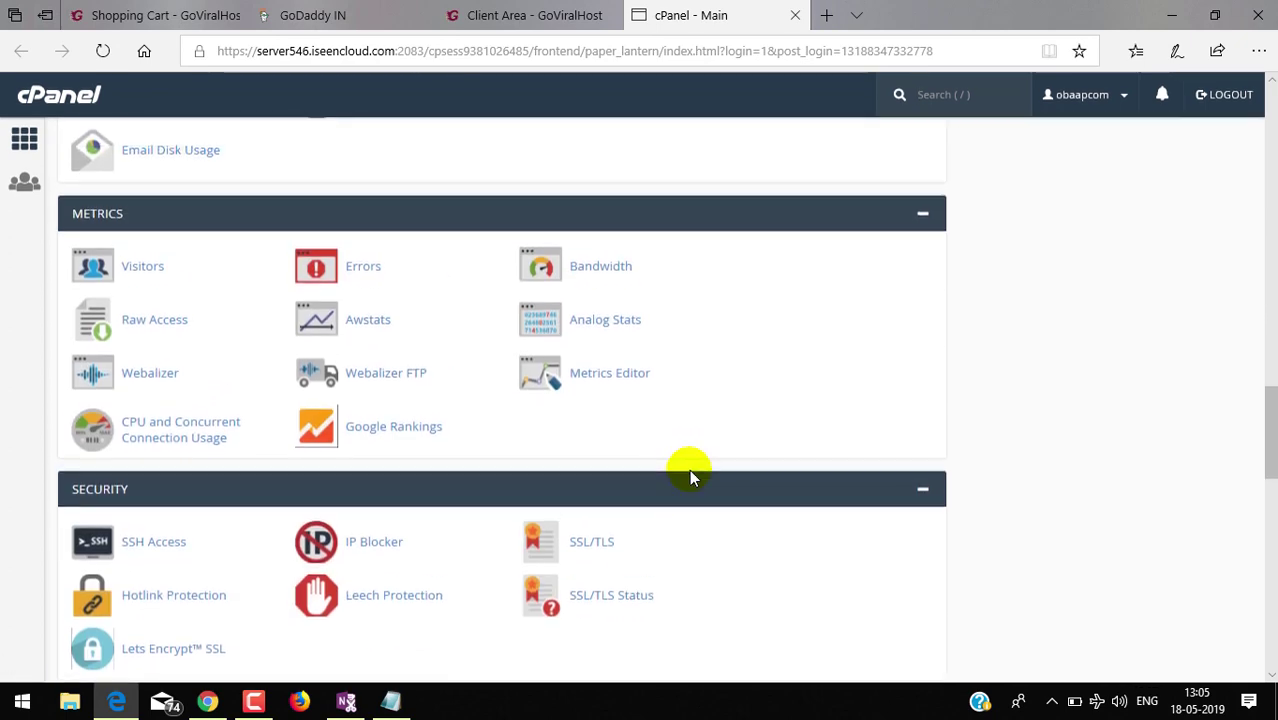
scroll(691, 479, "down", 1)
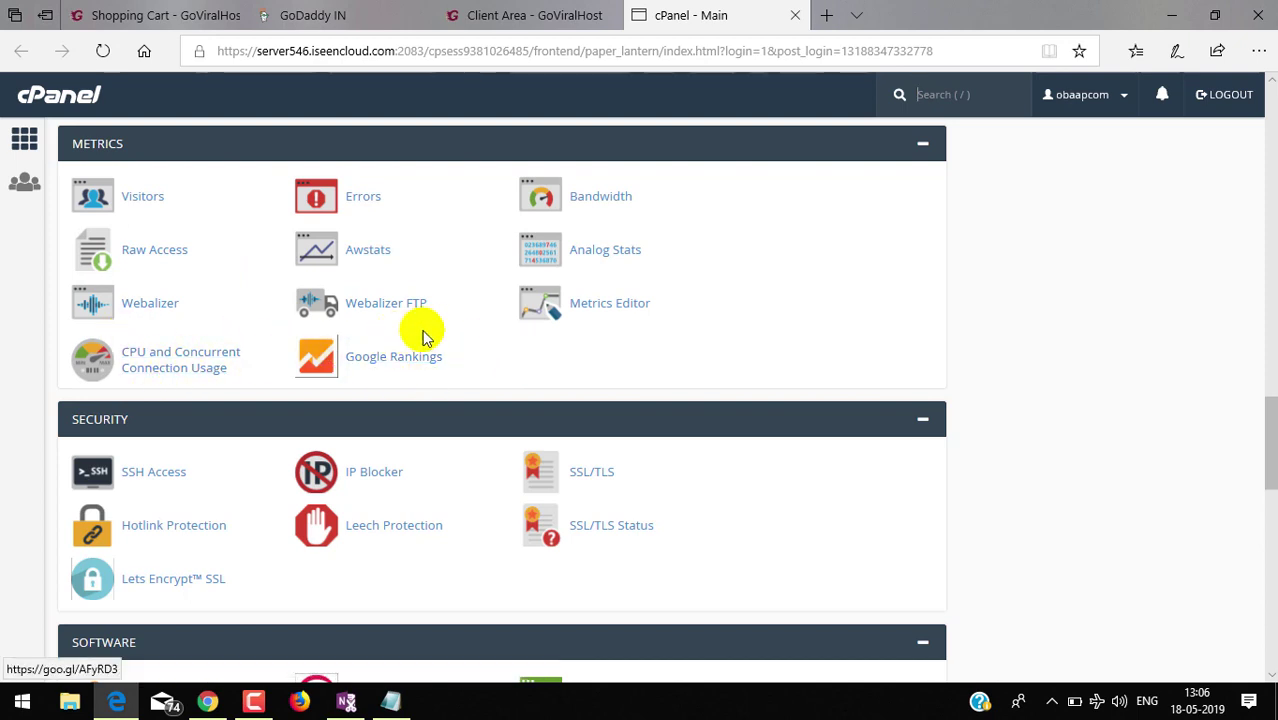
scroll(585, 335, "down", 2)
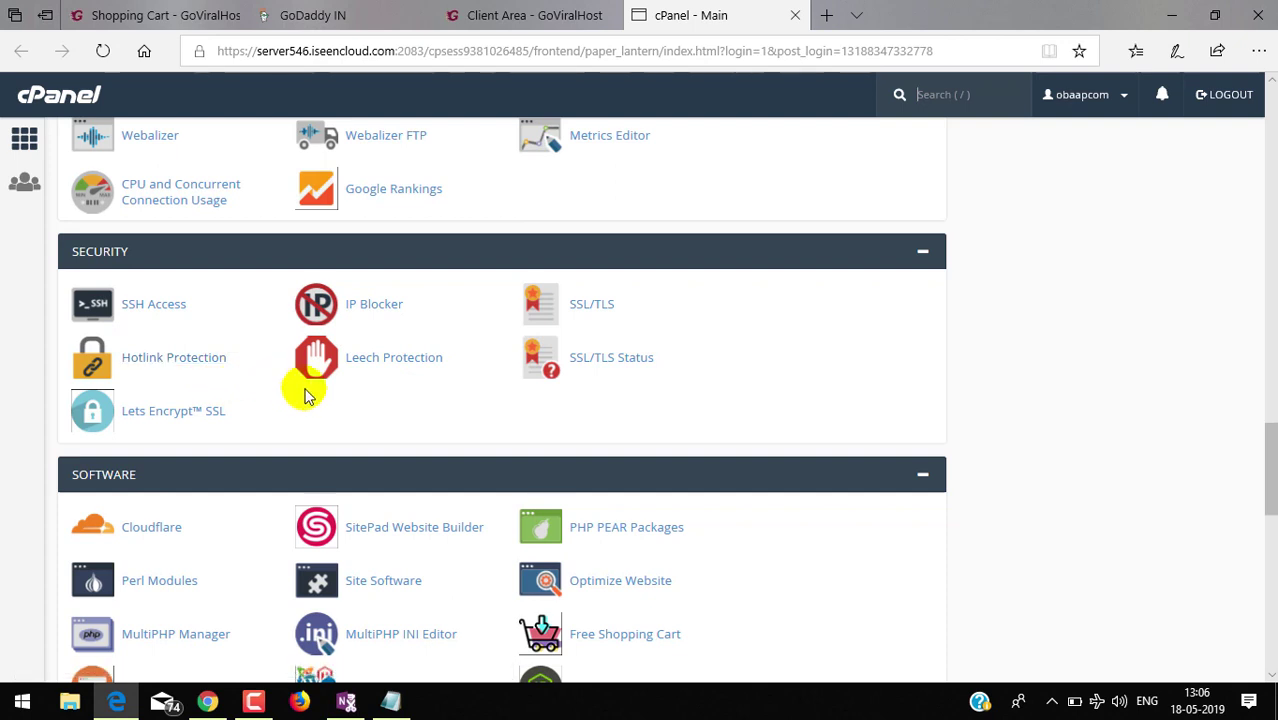
scroll(514, 390, "down", 1)
scroll(513, 385, "down", 1)
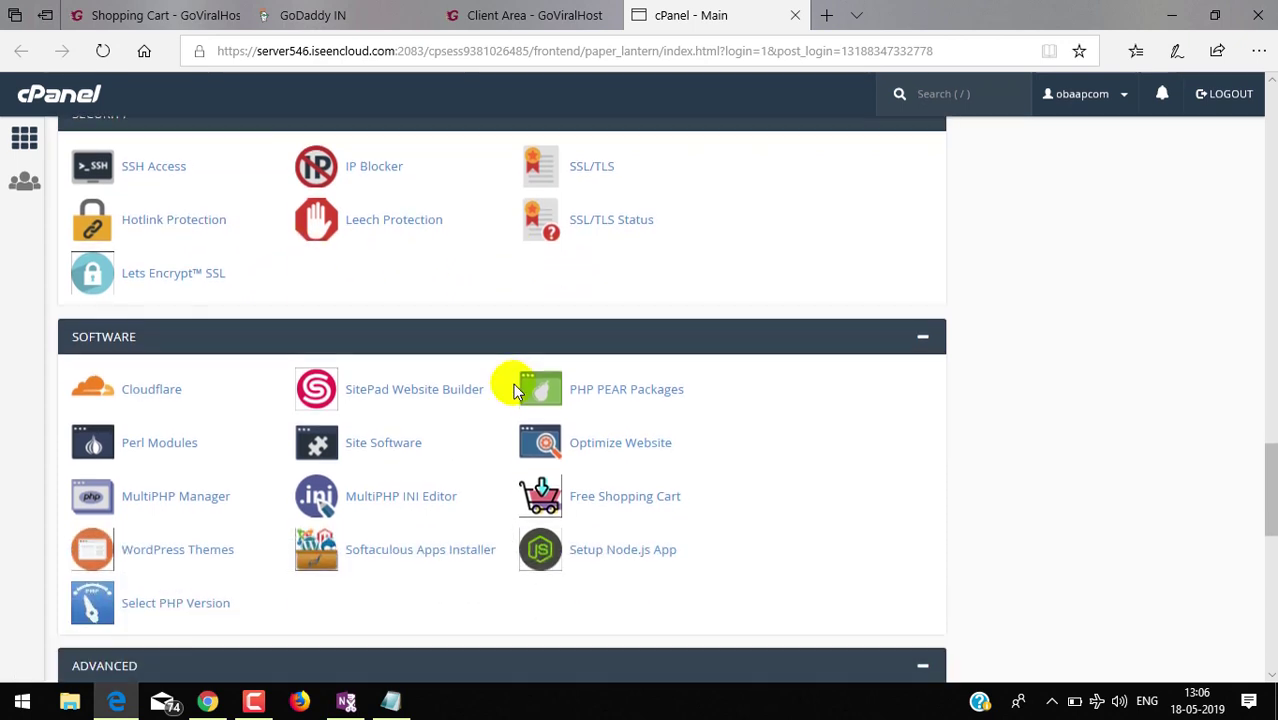
scroll(515, 382, "down", 1)
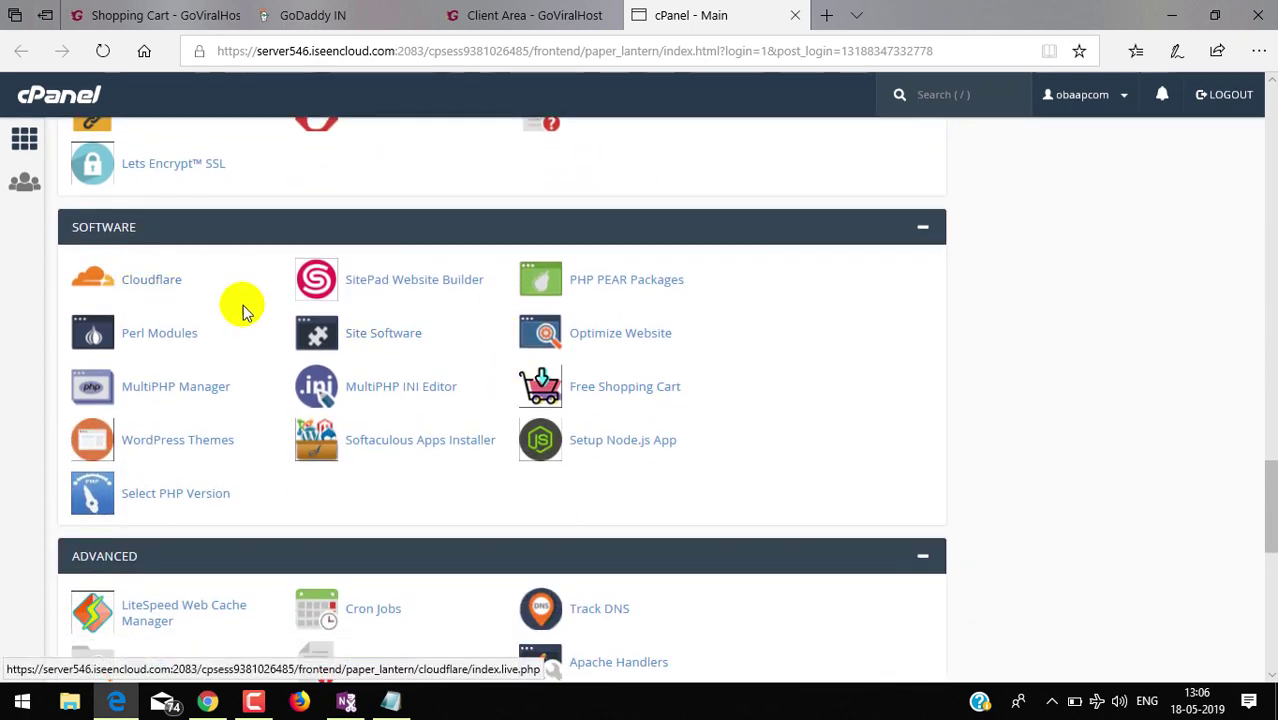